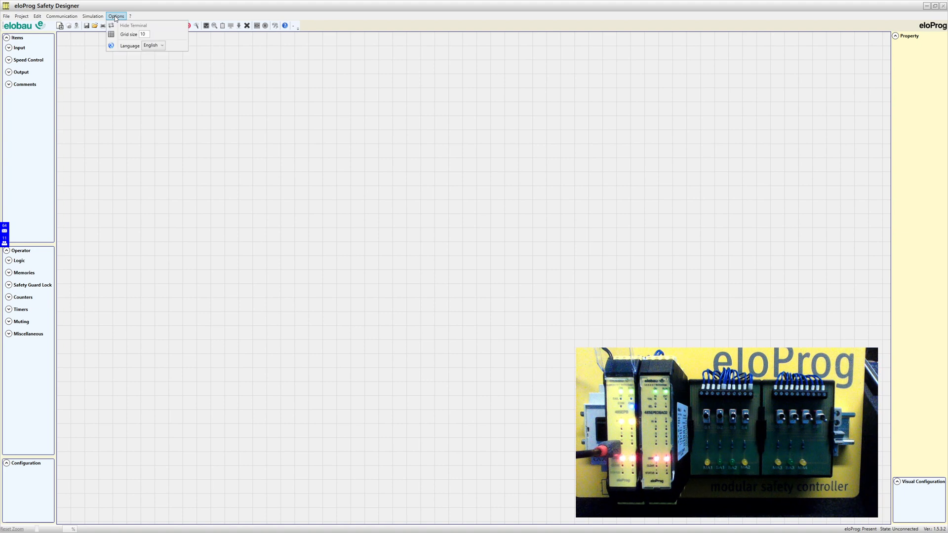
Keep English as the interface language and close the options unchanged
left_click(162, 46)
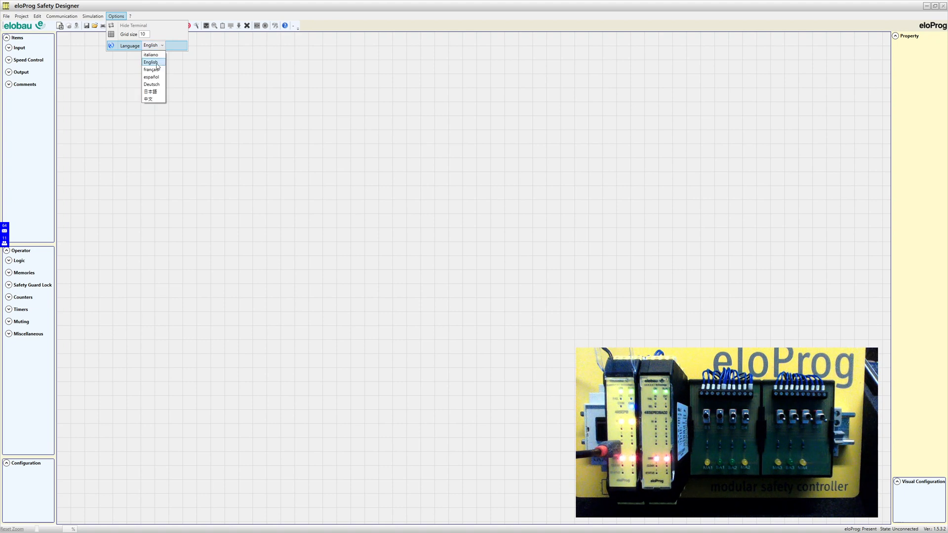
left_click(157, 63)
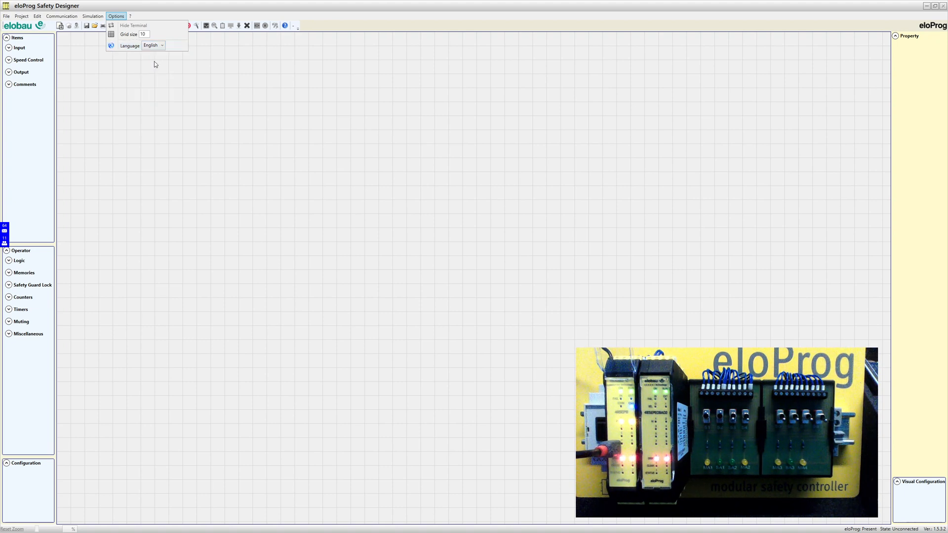
left_click(91, 58)
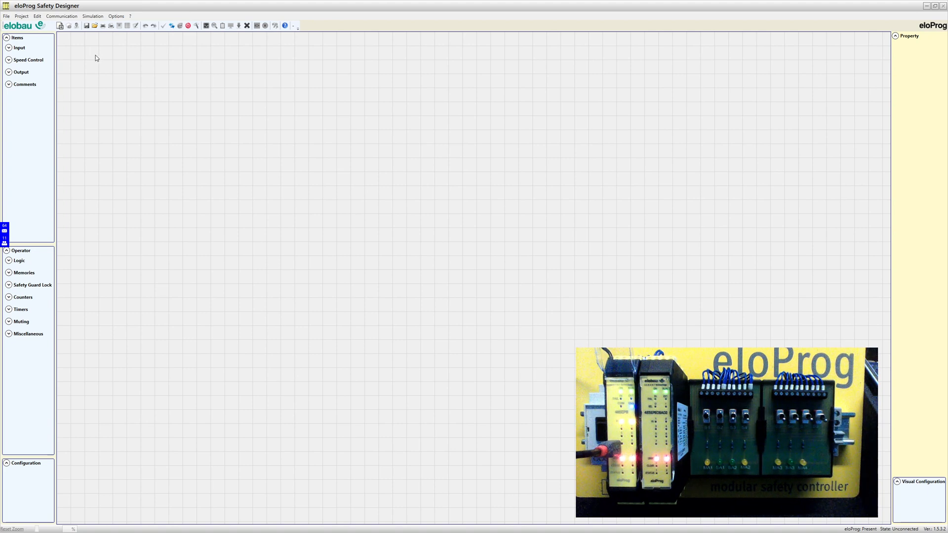
Start a new project, enter the user name, and name the project 'Test V1.0.0'
left_click(60, 27)
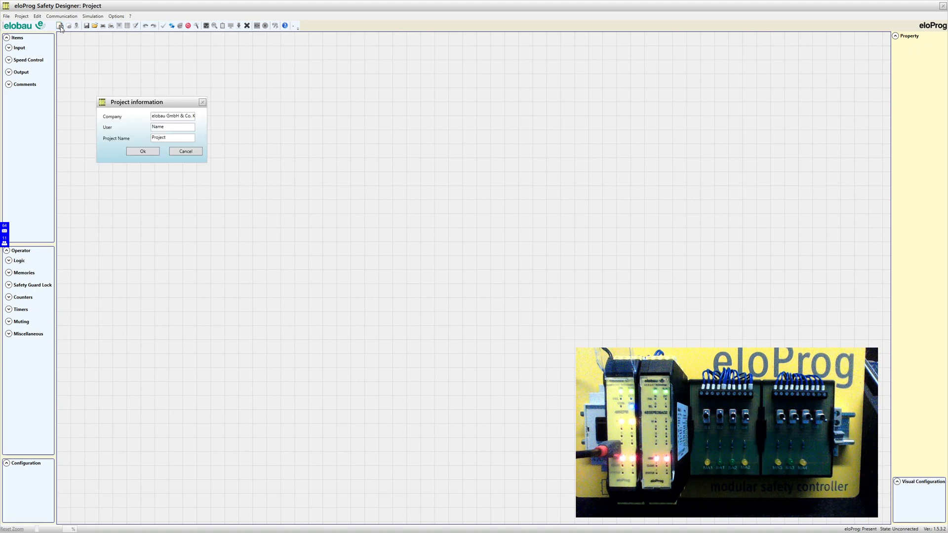
double_click(169, 129)
type("ha")
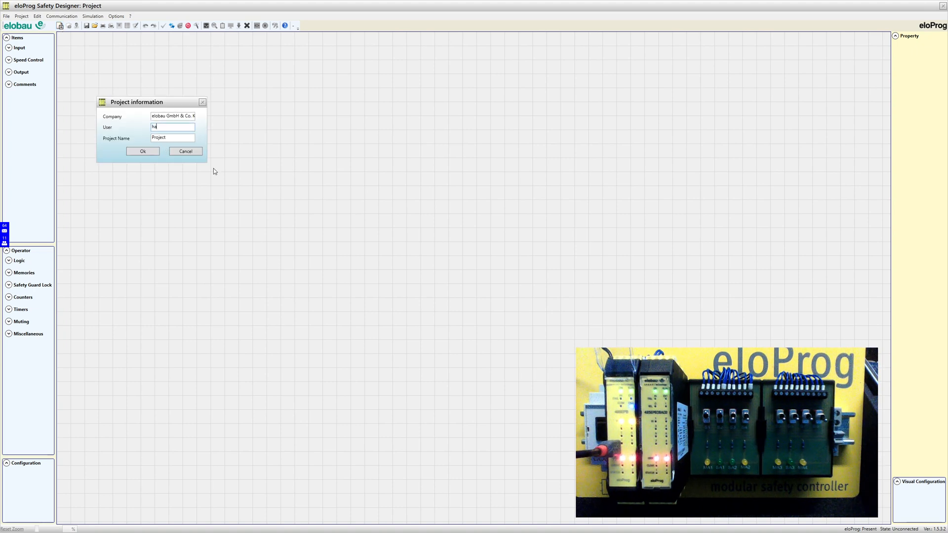
type("1we")
left_click_drag(177, 139, 151, 135)
type("Test V1.0.0")
Confirm the project information and keep the master firmware at >=3.0
left_click(140, 152)
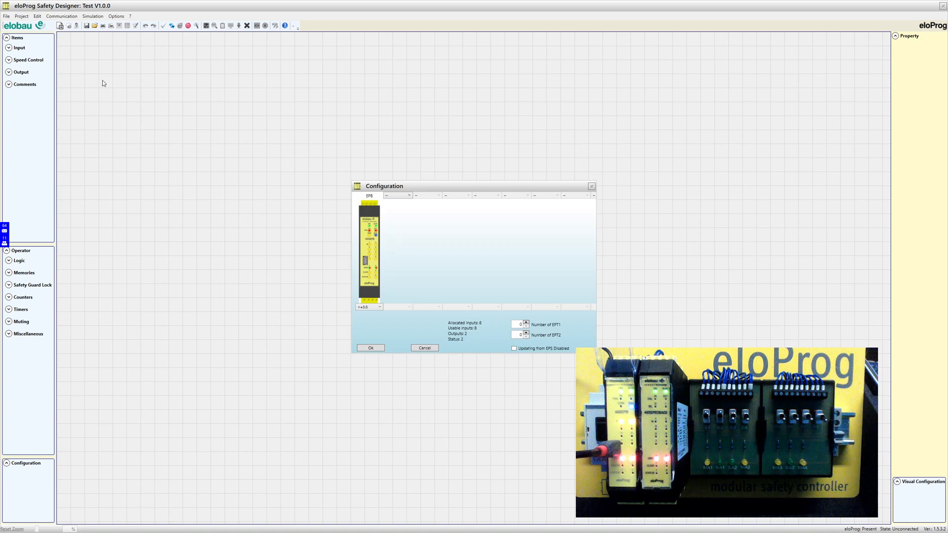
left_click_drag(471, 184, 323, 119)
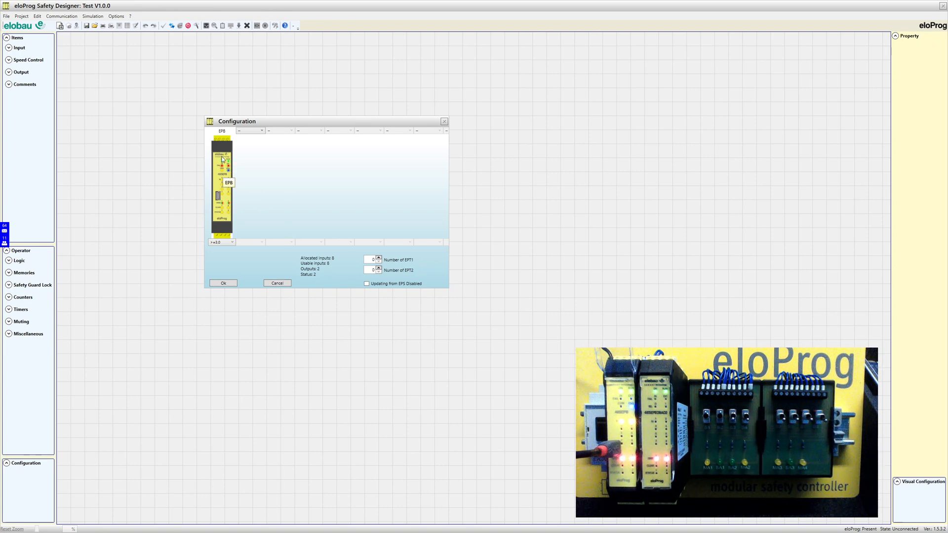
left_click(232, 242)
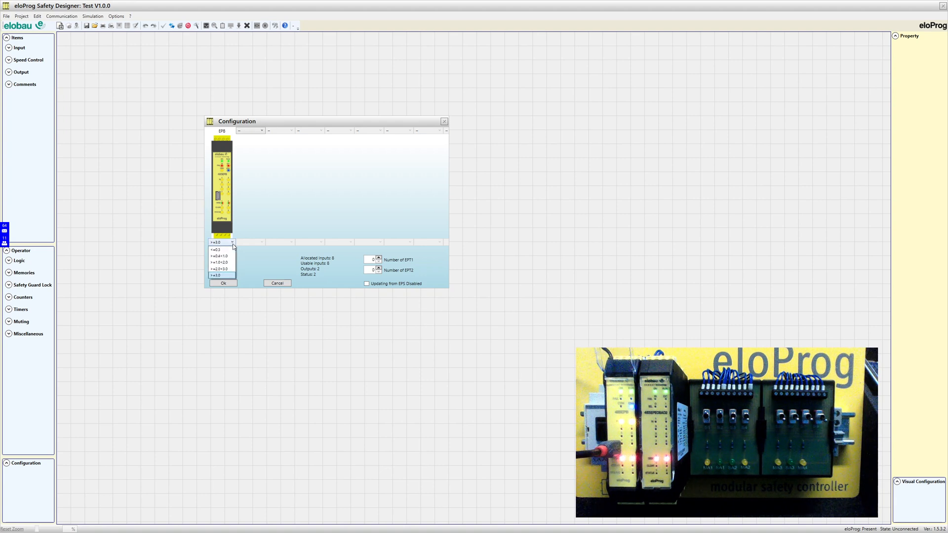
left_click(221, 276)
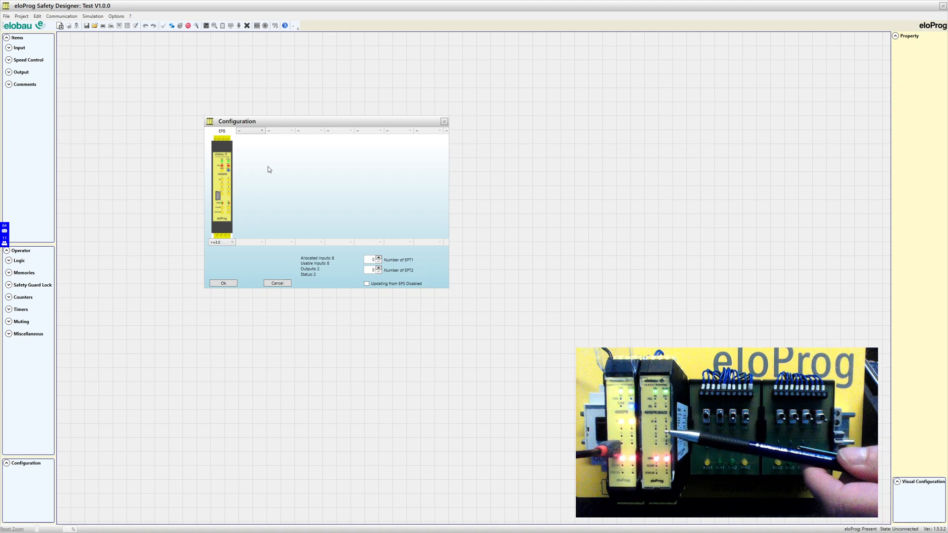
Add EPE08A02 expansion modules in the four slots, Node 0 through Node 3
left_click(262, 132)
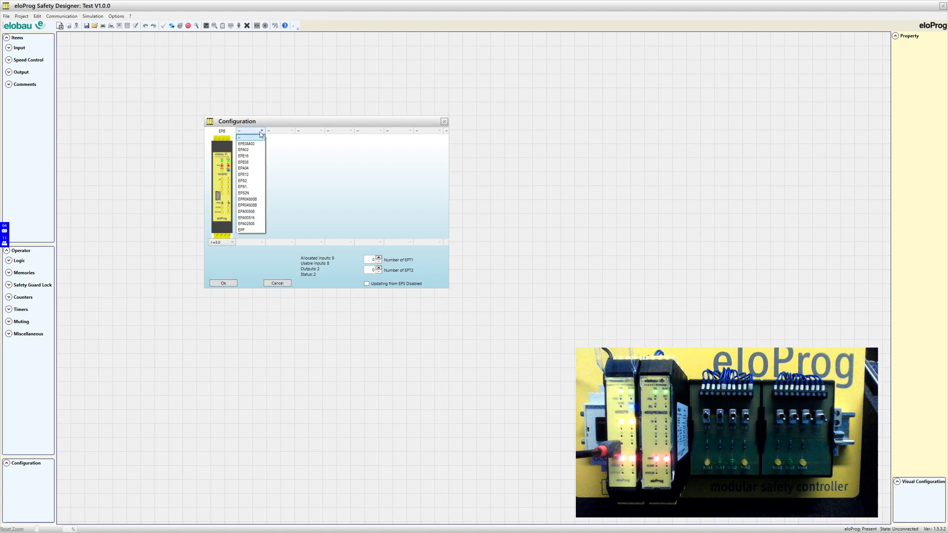
left_click(254, 144)
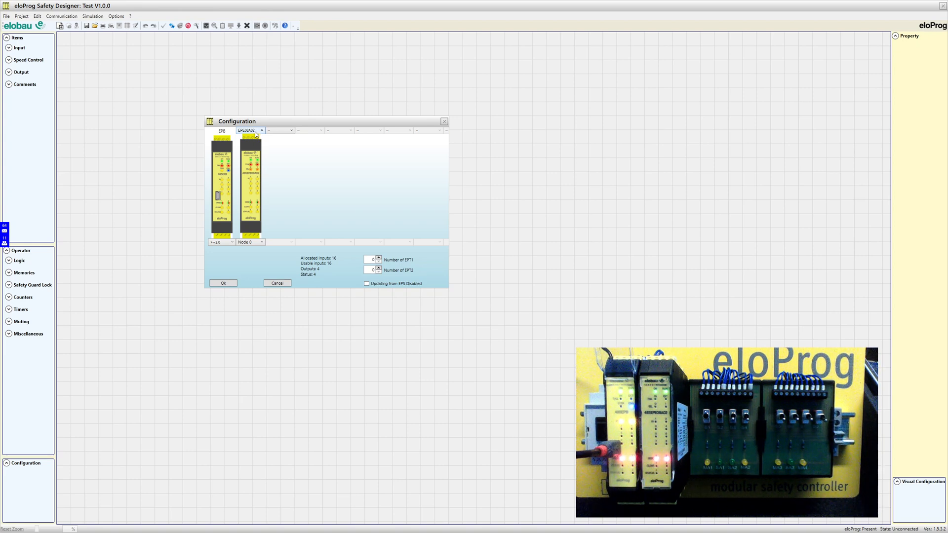
left_click(292, 130)
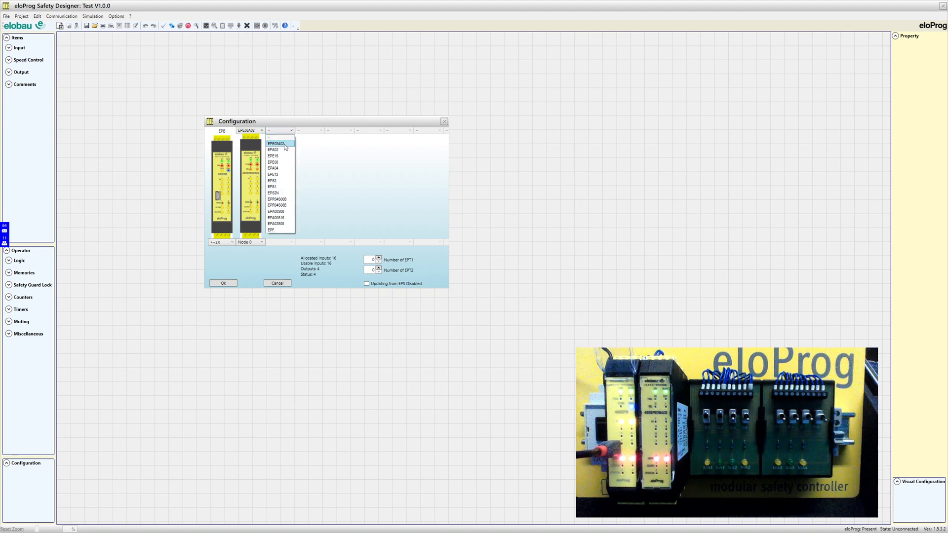
left_click(285, 144)
left_click(308, 131)
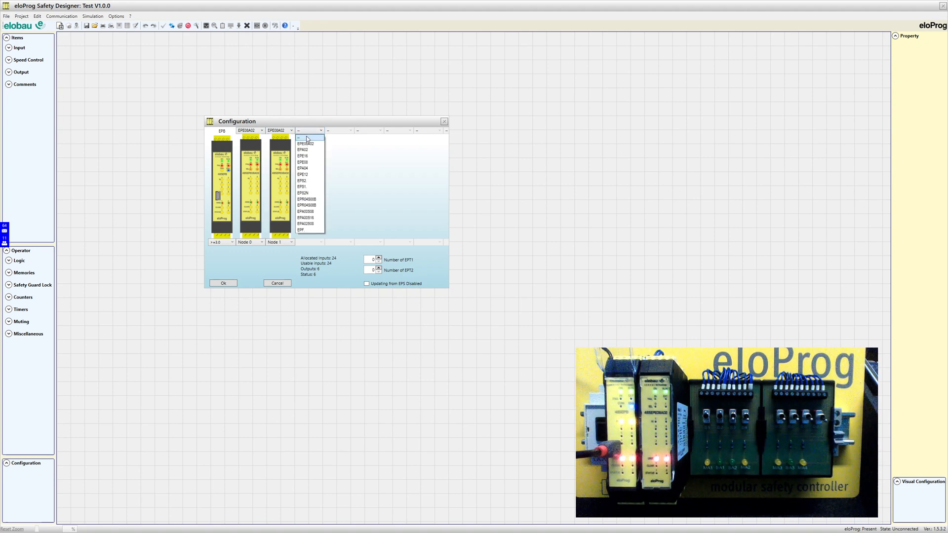
left_click(308, 144)
left_click(341, 131)
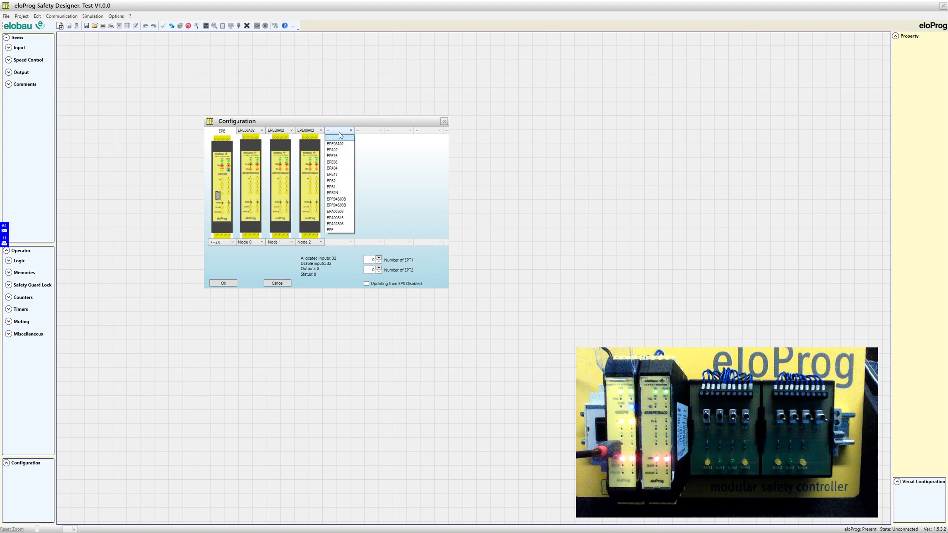
left_click(339, 144)
Try adding a fifth EPE08A02 module and dismiss the module limit warning
left_click(369, 131)
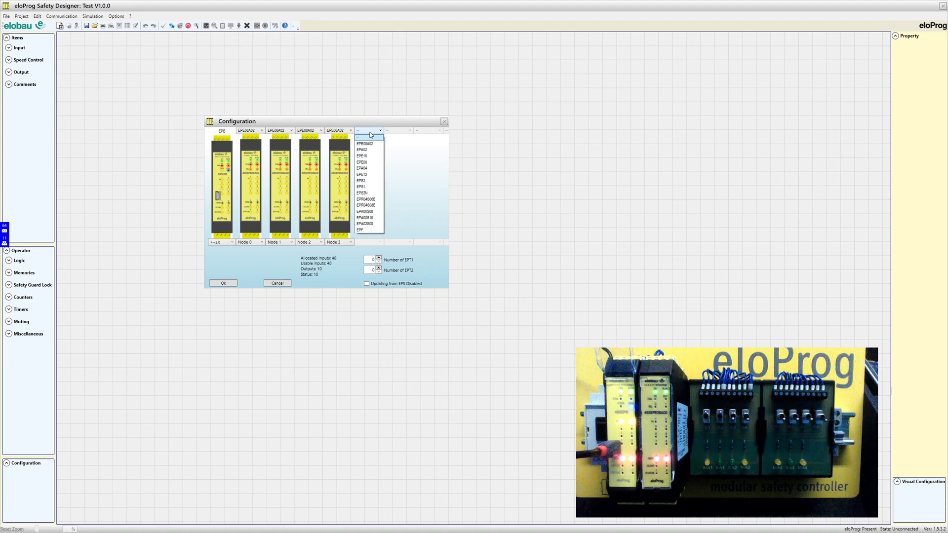
left_click(367, 144)
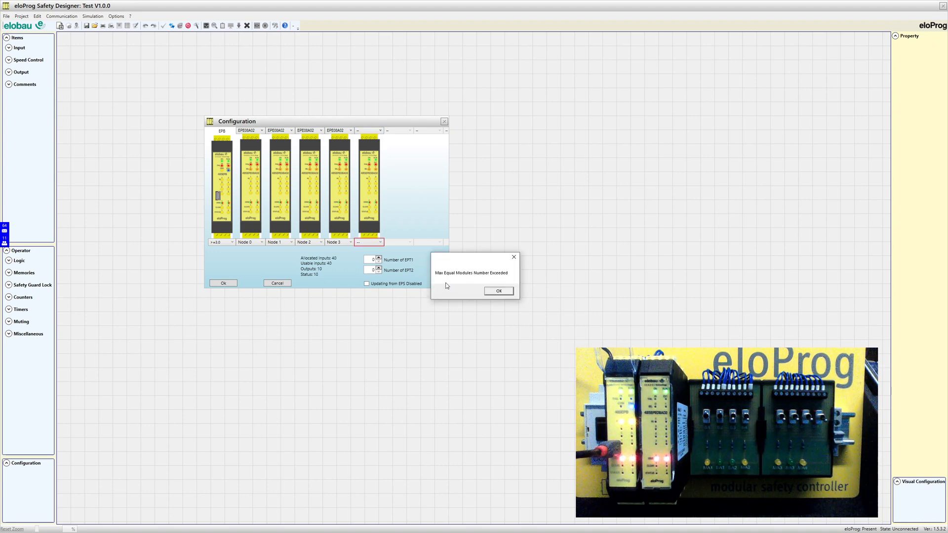
left_click(499, 291)
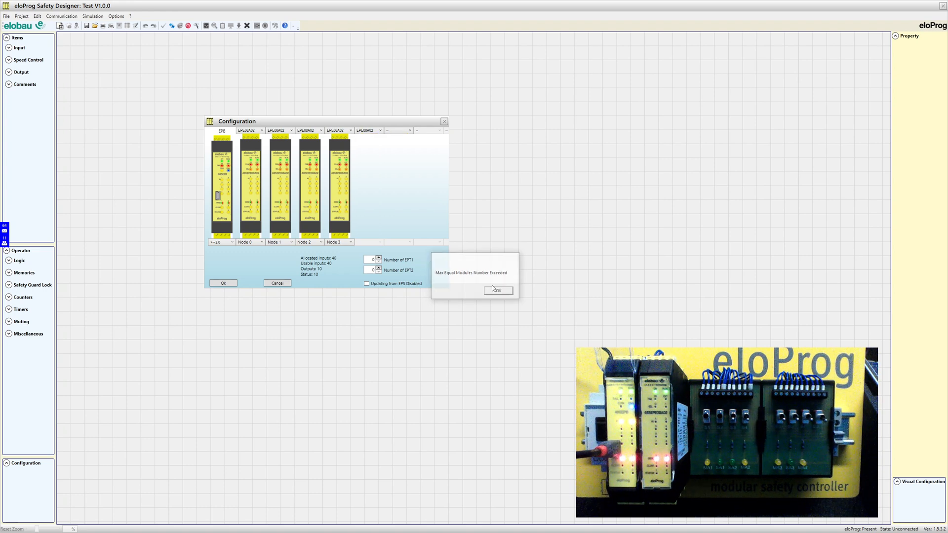
left_click(380, 131)
Set the sixth module slot to '–' so it remains empty
left_click(374, 140)
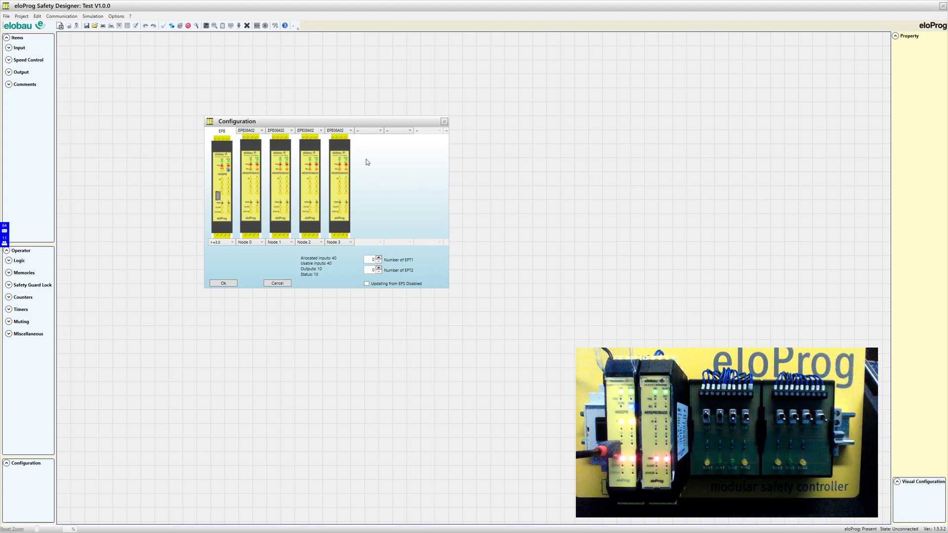
Set Node 3, Node 2 and Node 1 to '–', leaving one EPE08A02 module
left_click(329, 131)
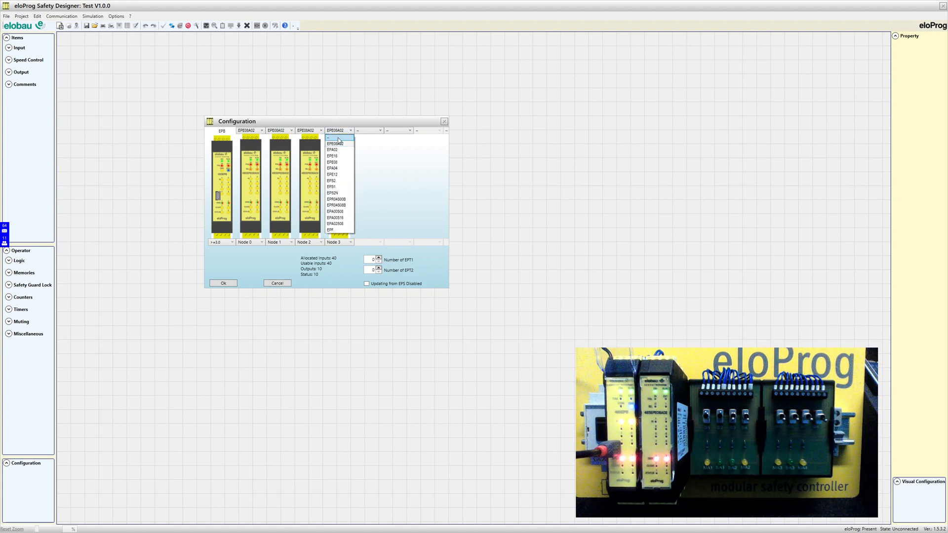
left_click(333, 137)
left_click(315, 131)
left_click(307, 137)
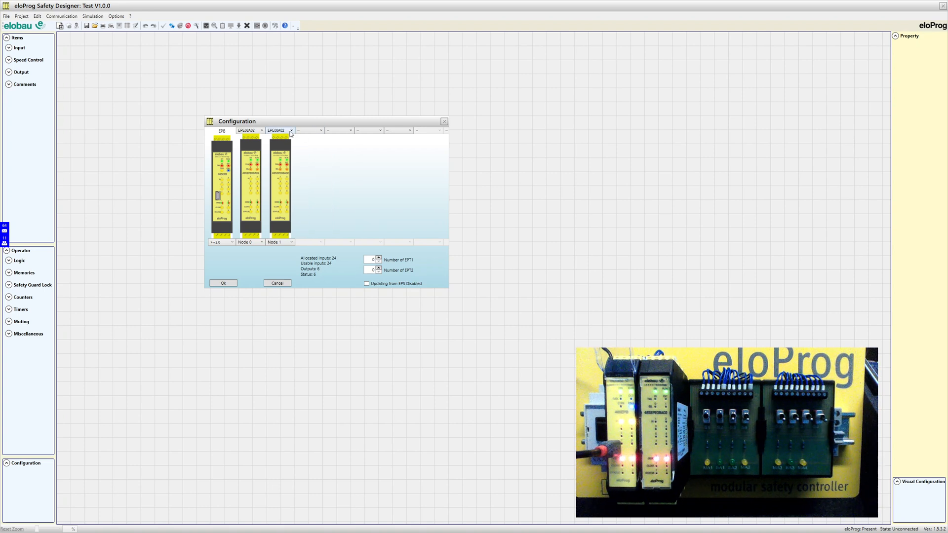
left_click(288, 131)
left_click(280, 138)
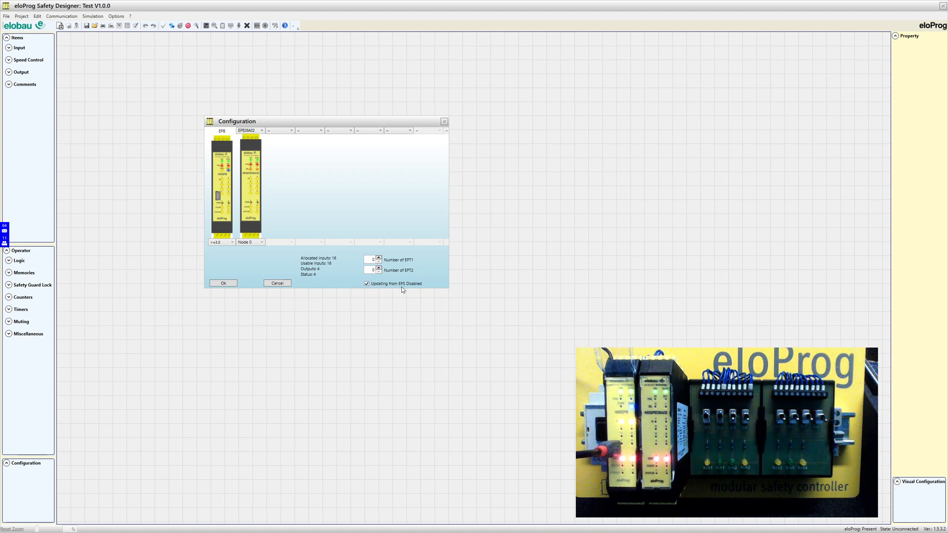
Untick Updating from EPS Disabled, set Number of EPT1 to 0, and apply the configuration
left_click(366, 284)
left_click(379, 262)
left_click(223, 283)
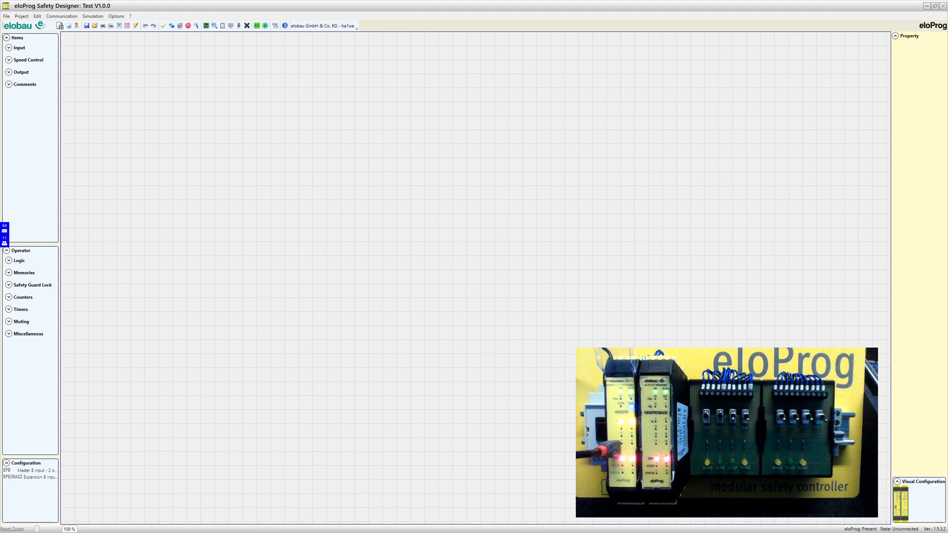
Place an E-STOP block near the top-left of the canvas and select it
mouse_move(898, 503)
left_click(9, 48)
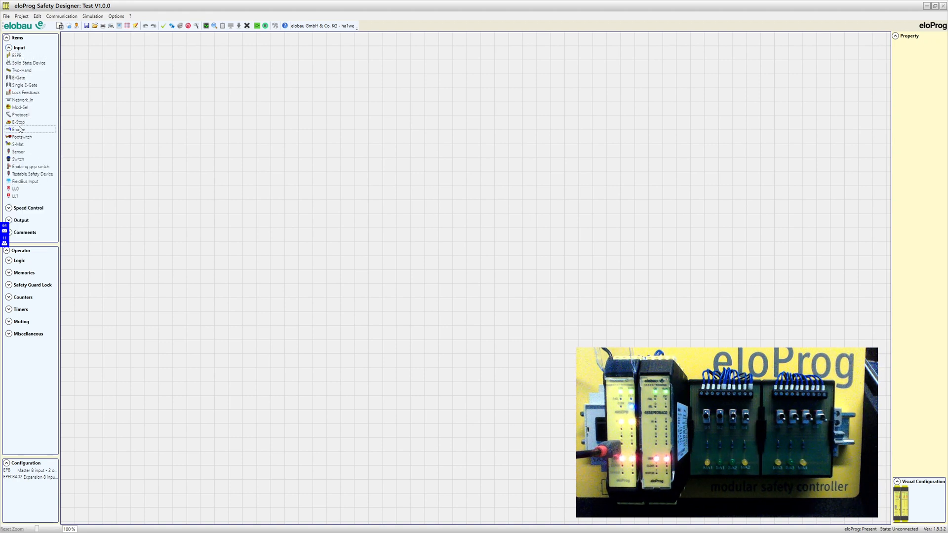
left_click_drag(20, 124, 143, 91)
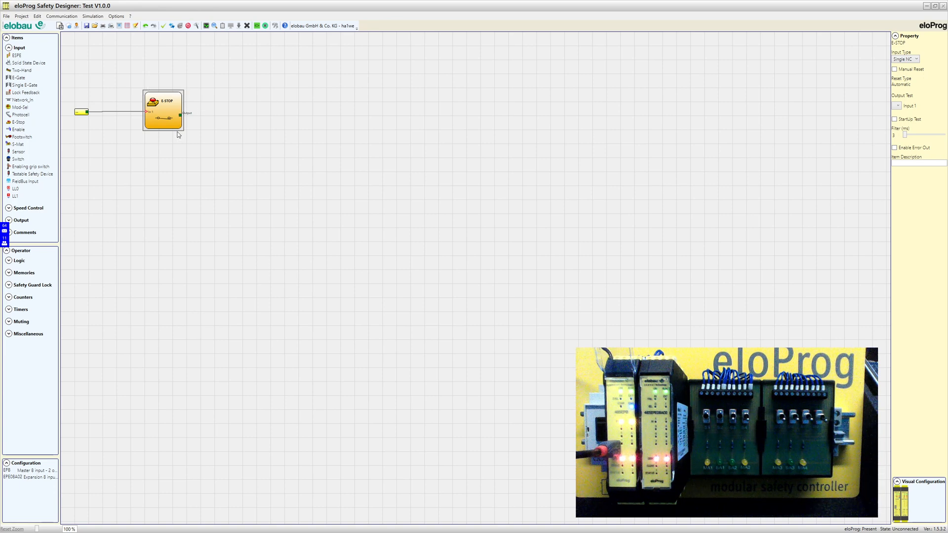
left_click(218, 122)
left_click(160, 113)
Make the E-STOP a Double NC input and raise its upper input block slightly
left_click(917, 60)
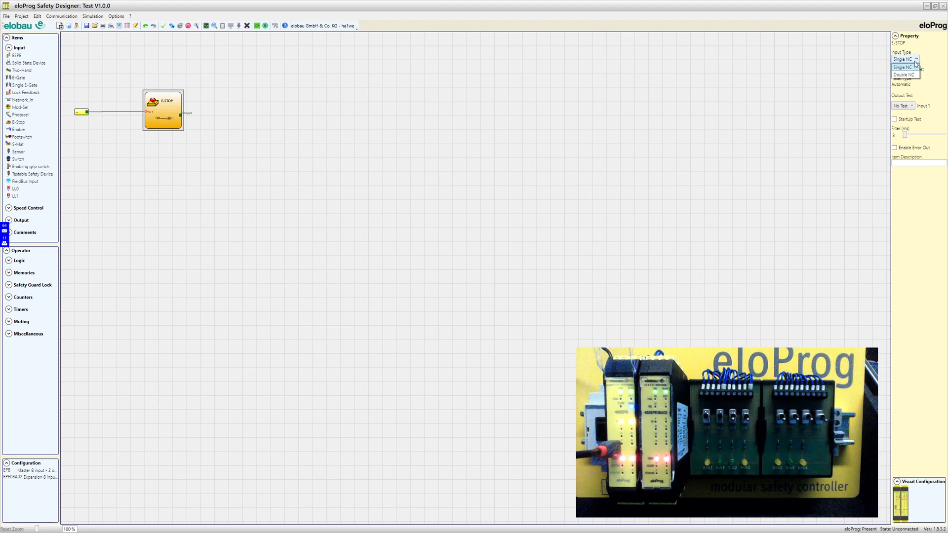
left_click(911, 76)
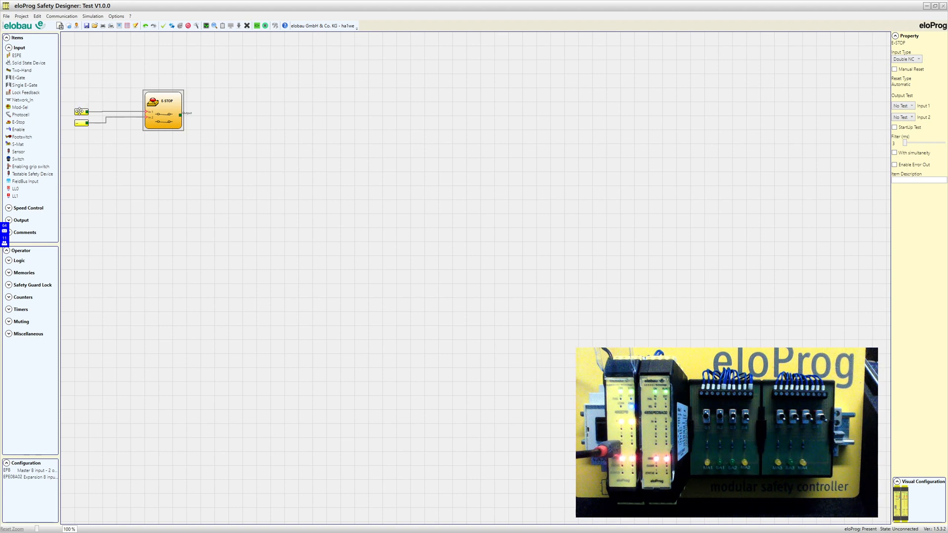
left_click_drag(79, 112, 80, 102)
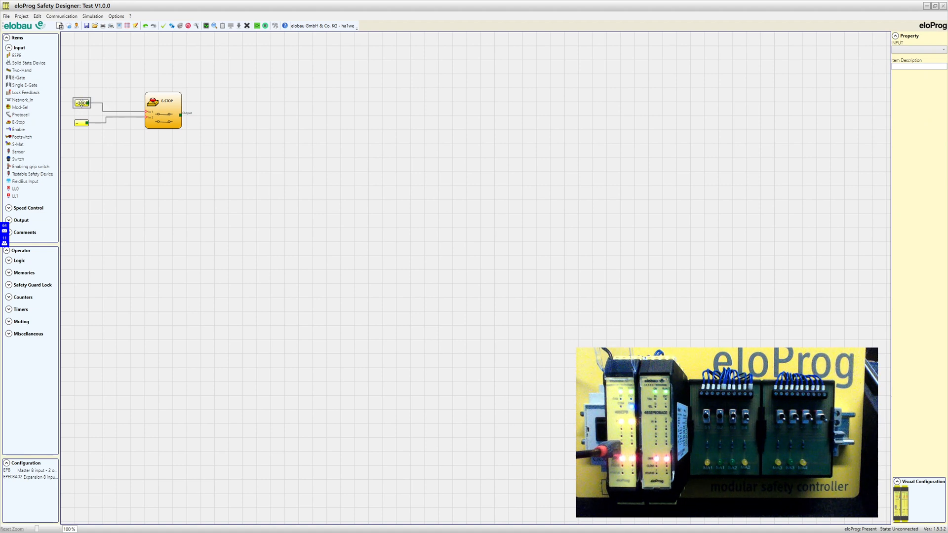
Assign the upper input block to Input 1 (EPB)
left_click(120, 84)
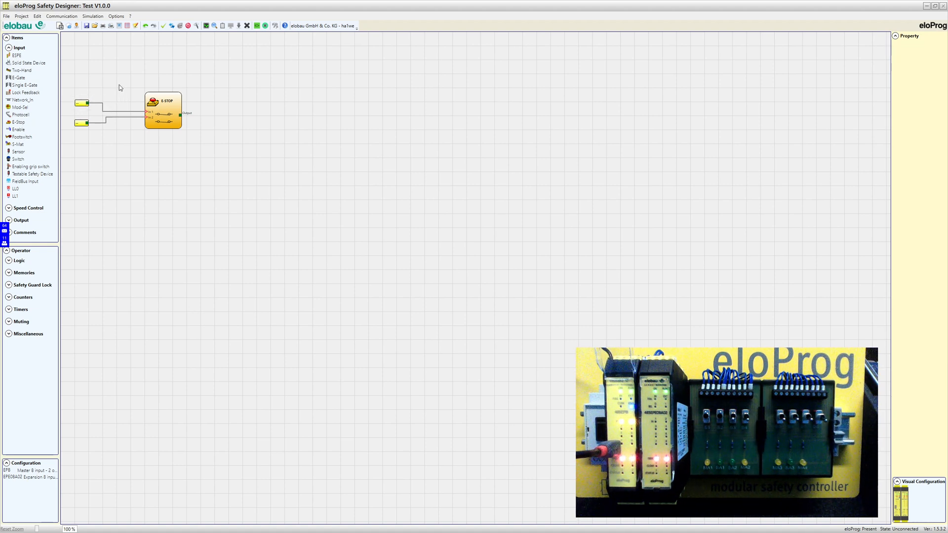
left_click(80, 103)
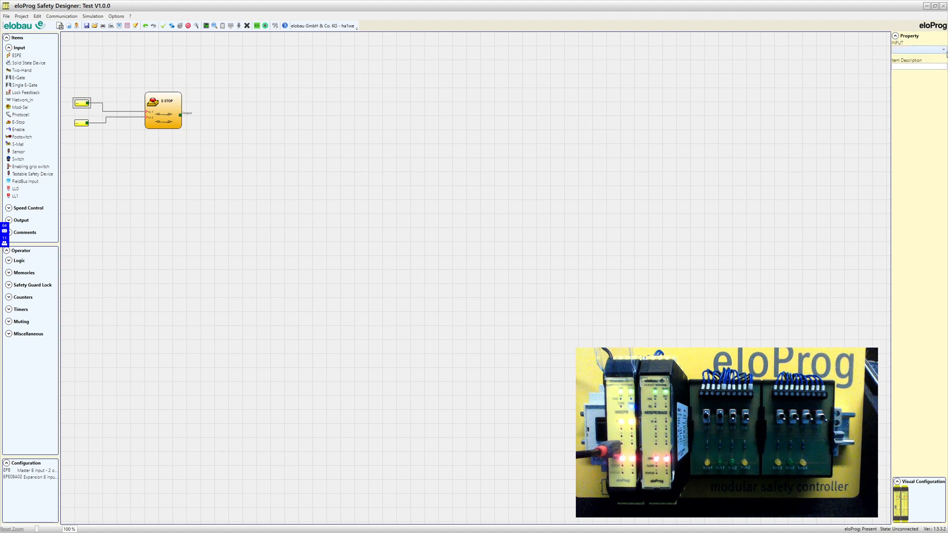
left_click(945, 51)
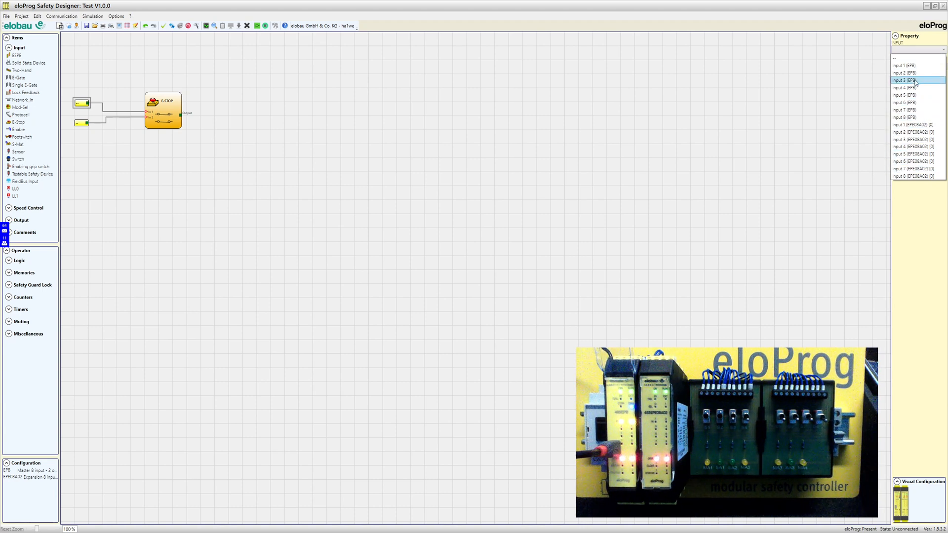
left_click(910, 66)
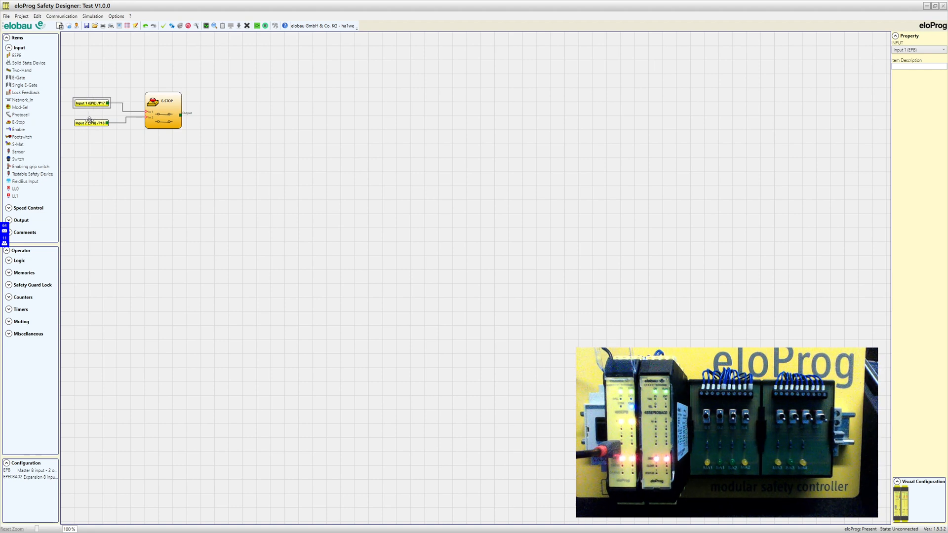
Check both blocks' assignments and move the Input 2 (EPB) block up toward Input 1
left_click(89, 122)
left_click(94, 103)
left_click(93, 124)
left_click(92, 103)
left_click(93, 122)
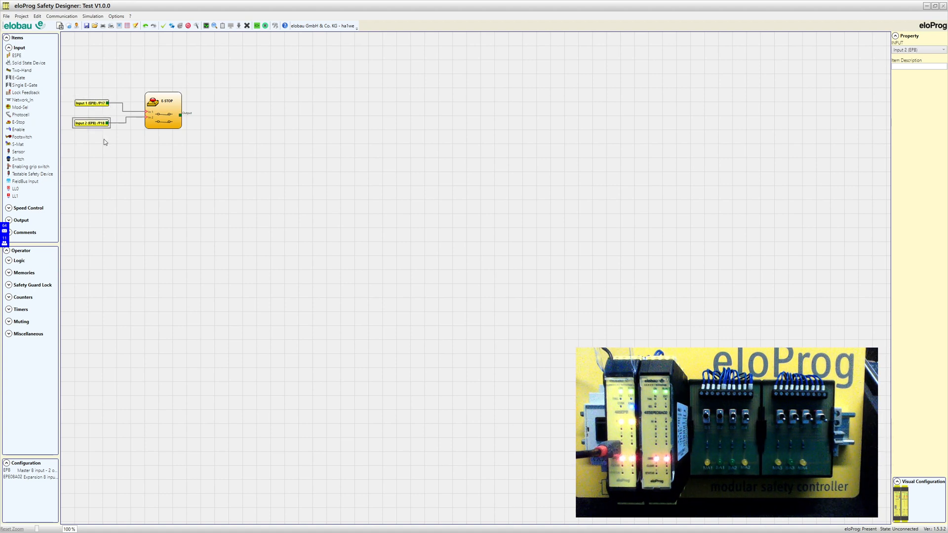
left_click_drag(92, 124, 94, 118)
left_click(123, 144)
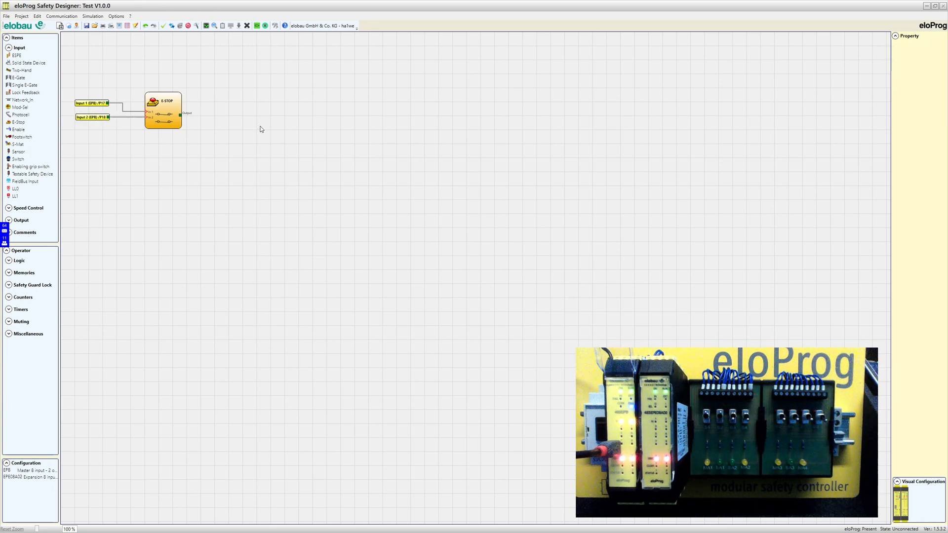
Give the E-STOP output tests EPB - Test 1 and EPB - Test 3, nudging it up slightly
left_click(165, 104)
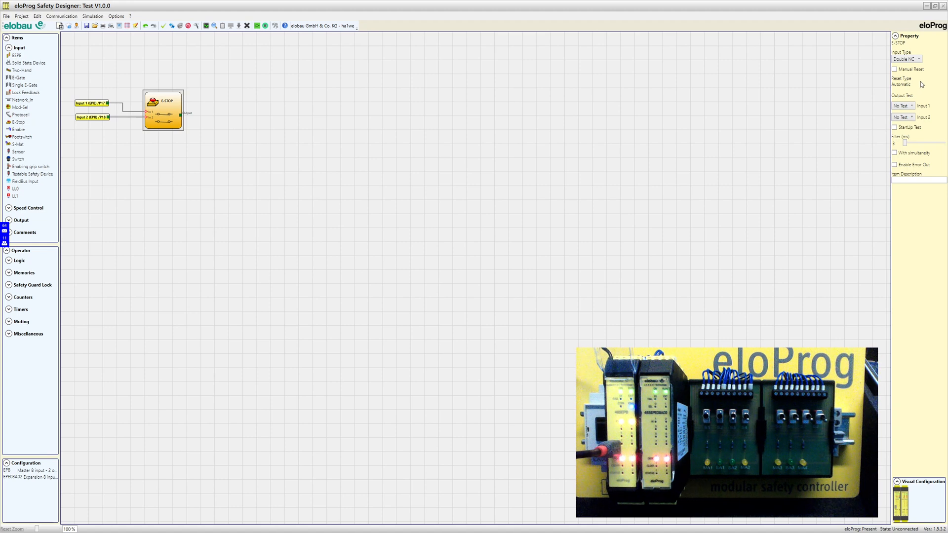
left_click(913, 107)
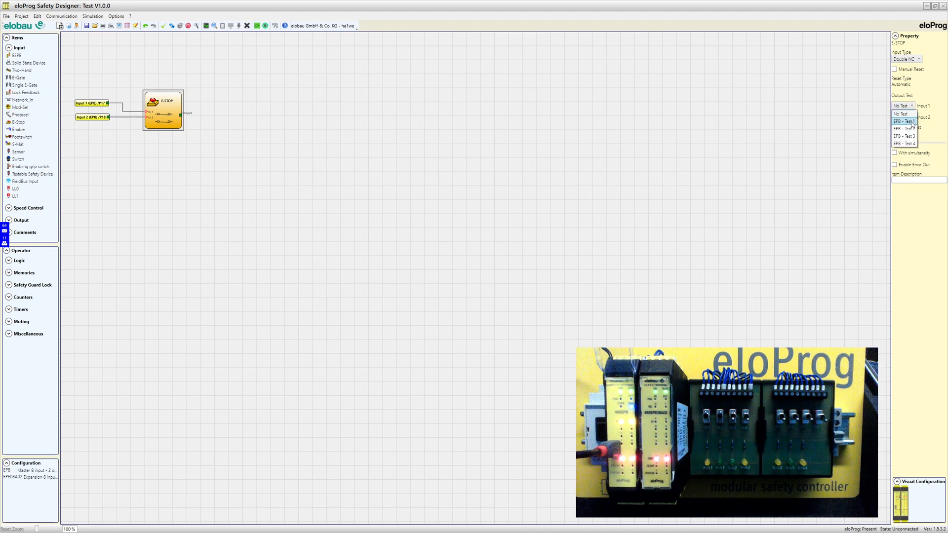
left_click(911, 118)
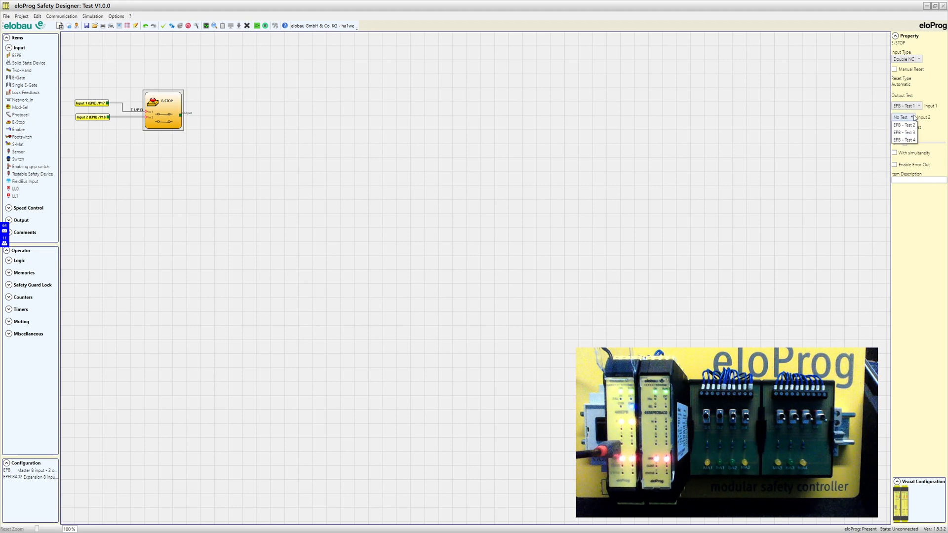
left_click(912, 141)
left_click_drag(171, 109, 173, 103)
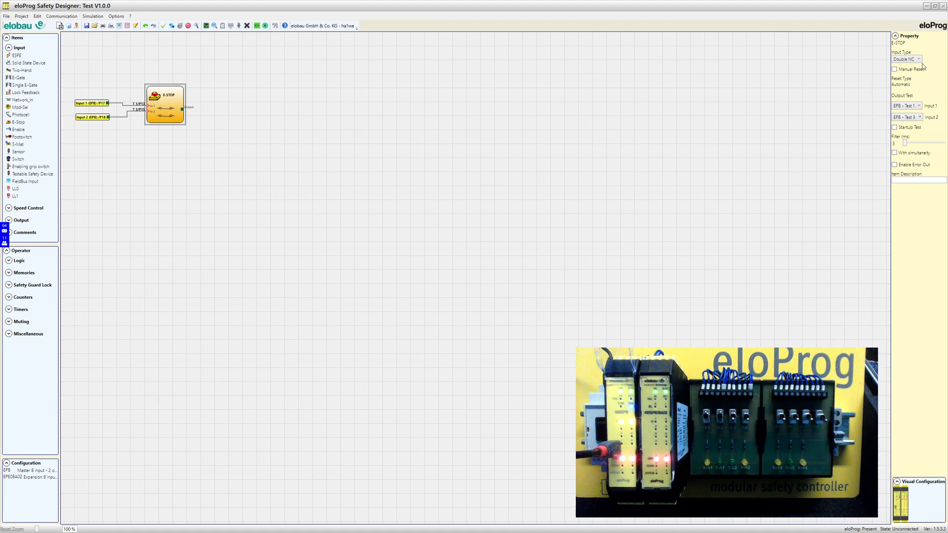
left_click(895, 70)
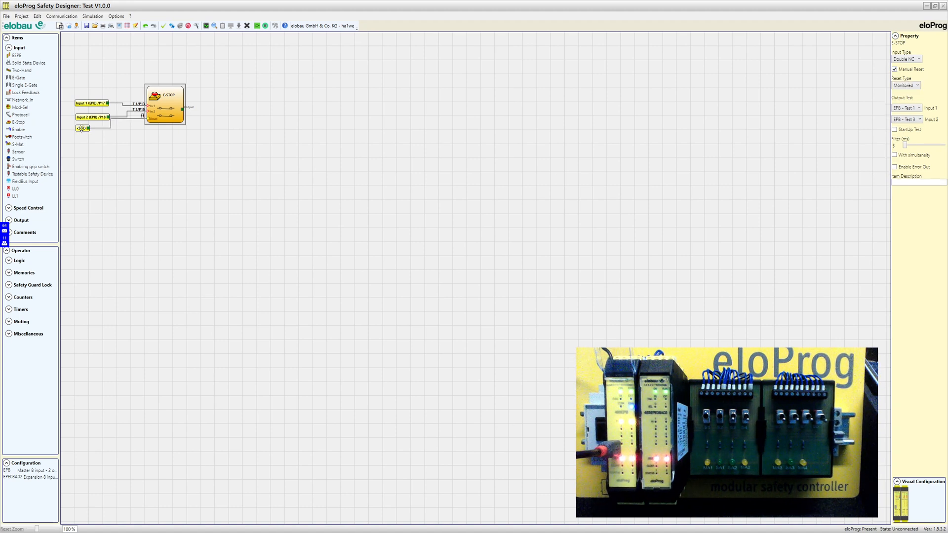
left_click_drag(81, 128, 99, 136)
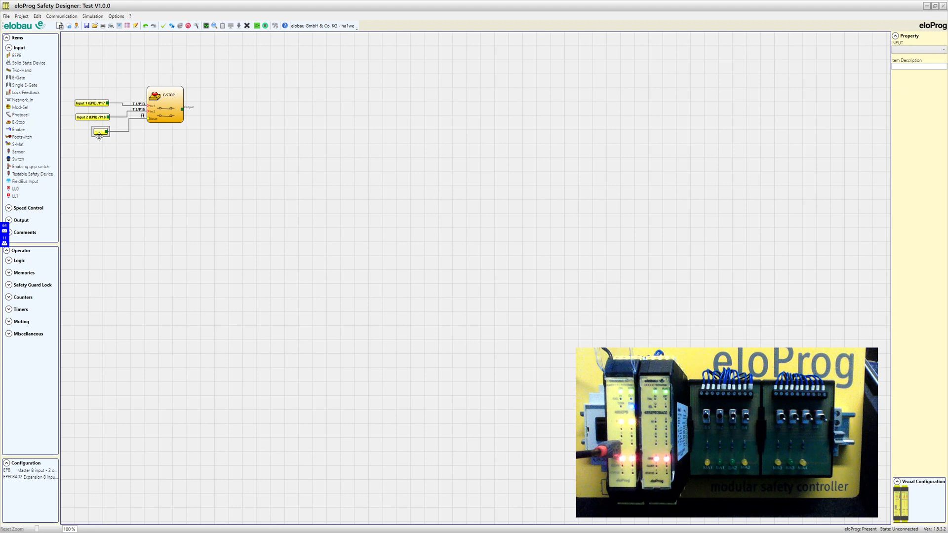
left_click(906, 49)
left_click(906, 69)
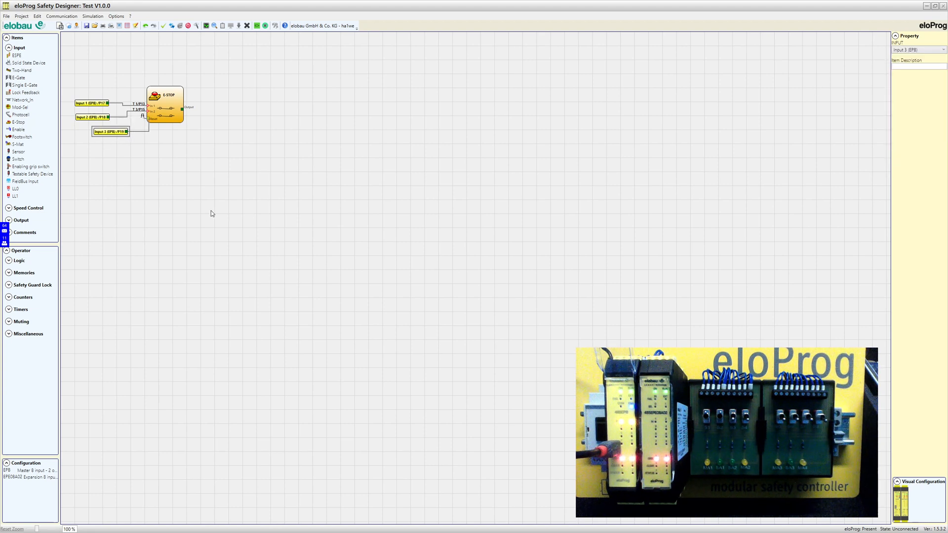
left_click_drag(114, 131, 99, 133)
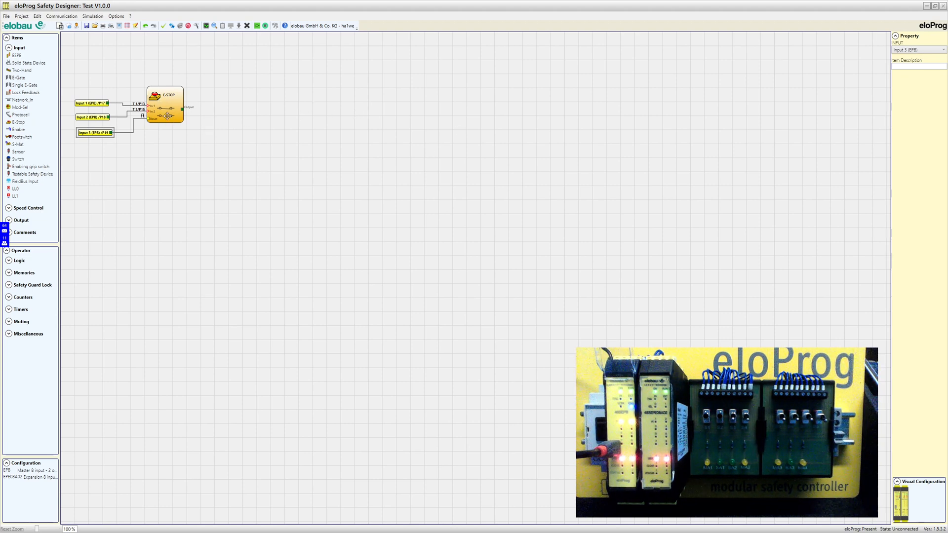
left_click(158, 101)
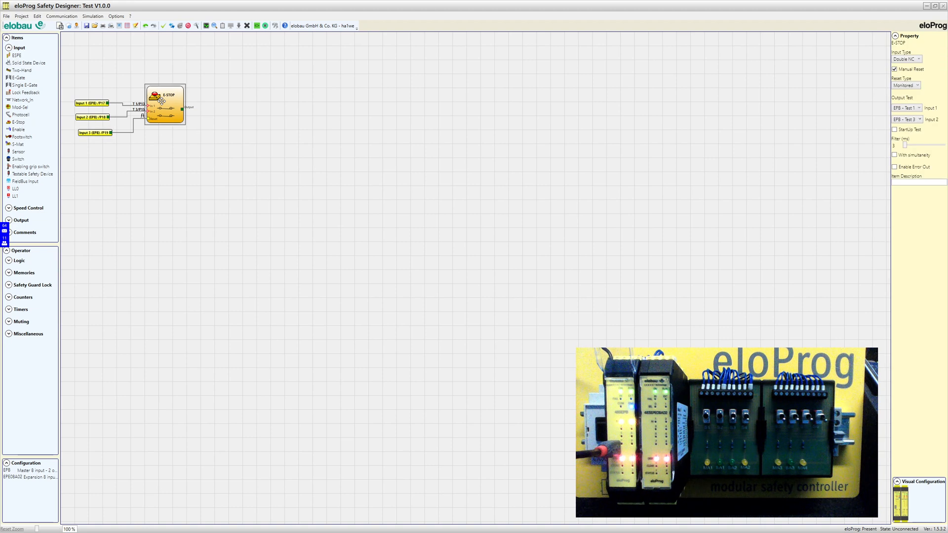
left_click(895, 70)
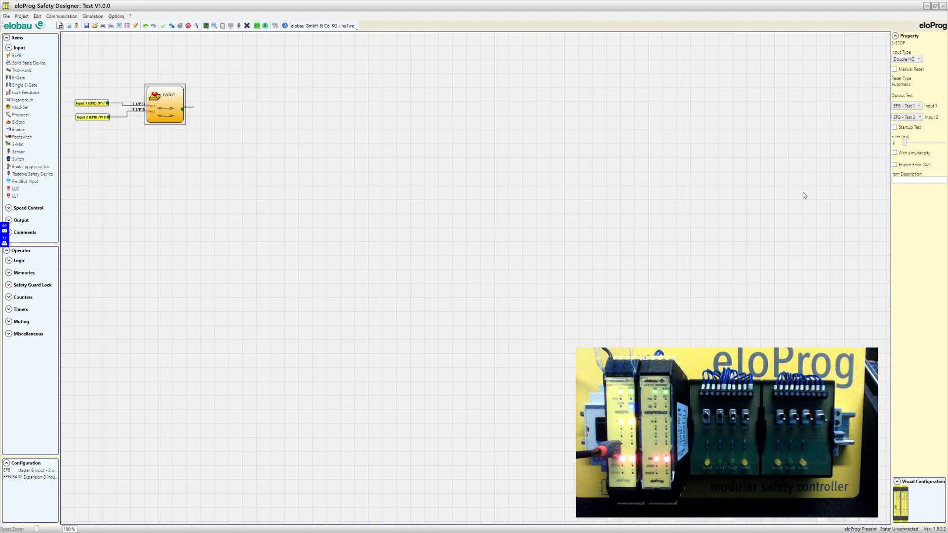
Enable the E-STOP StartUp Test, set filter to 10 ms and simultaneity to 2000 ms
left_click(893, 127)
left_click_drag(906, 143, 908, 143)
left_click(914, 144)
left_click(895, 153)
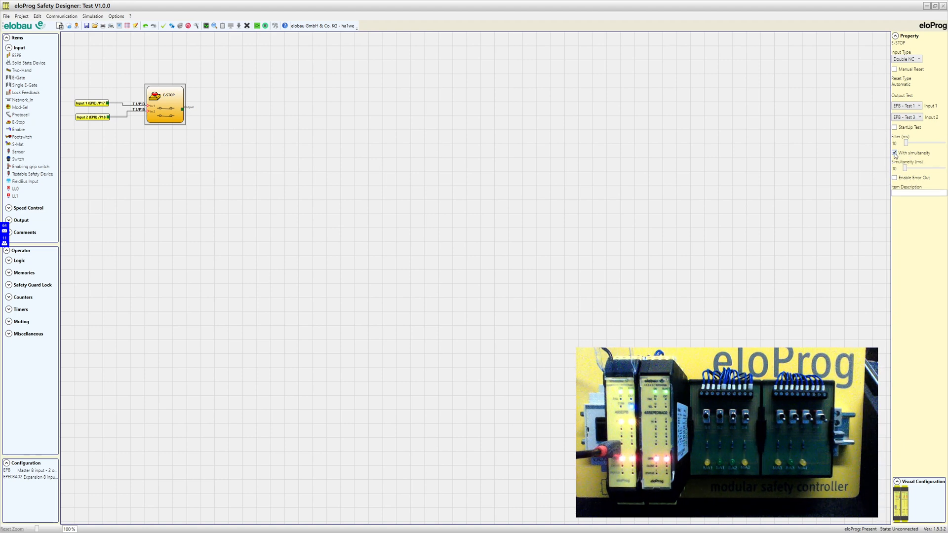
left_click_drag(905, 168, 936, 168)
Toggle the E-STOP's Enable Error Out on and back off, then deselect it
left_click(894, 179)
left_click(895, 179)
left_click(388, 206)
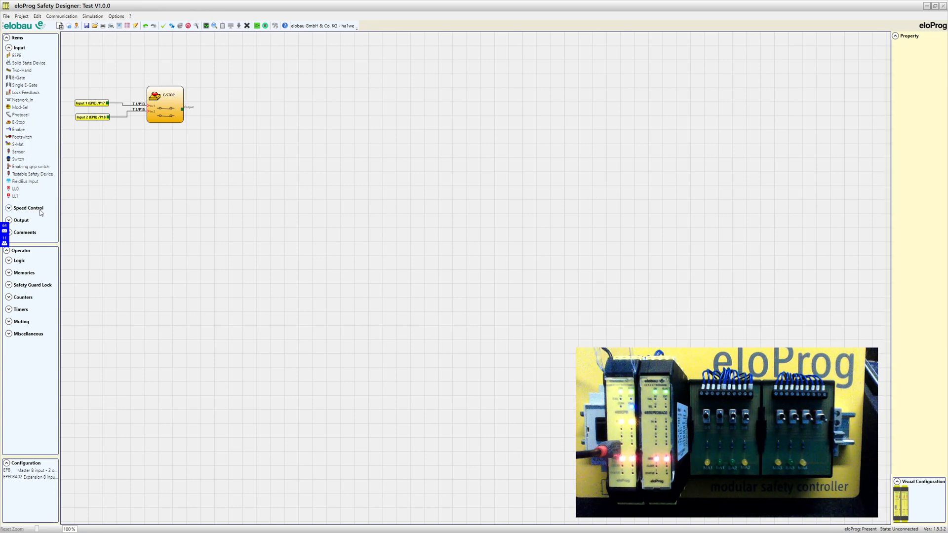
Place a project title block at the top of the canvas
left_click(10, 234)
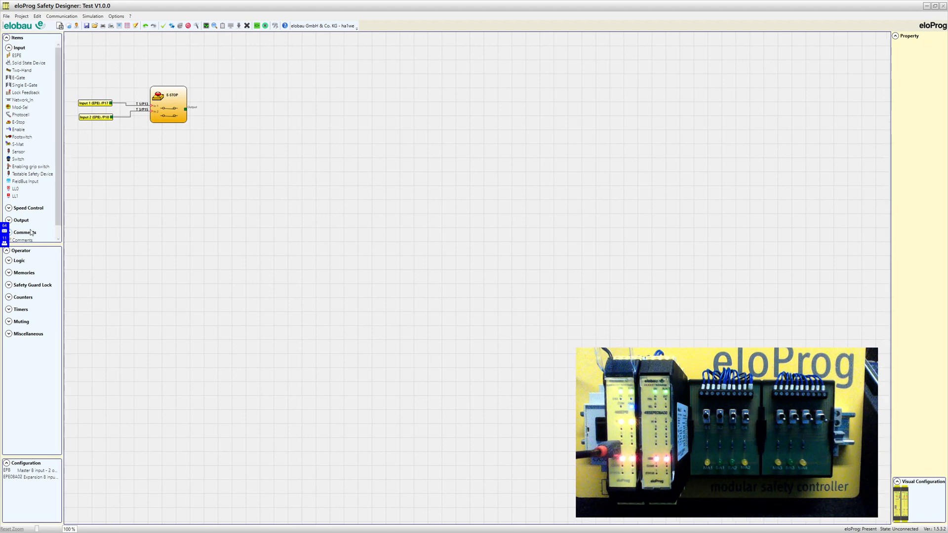
left_click(27, 230)
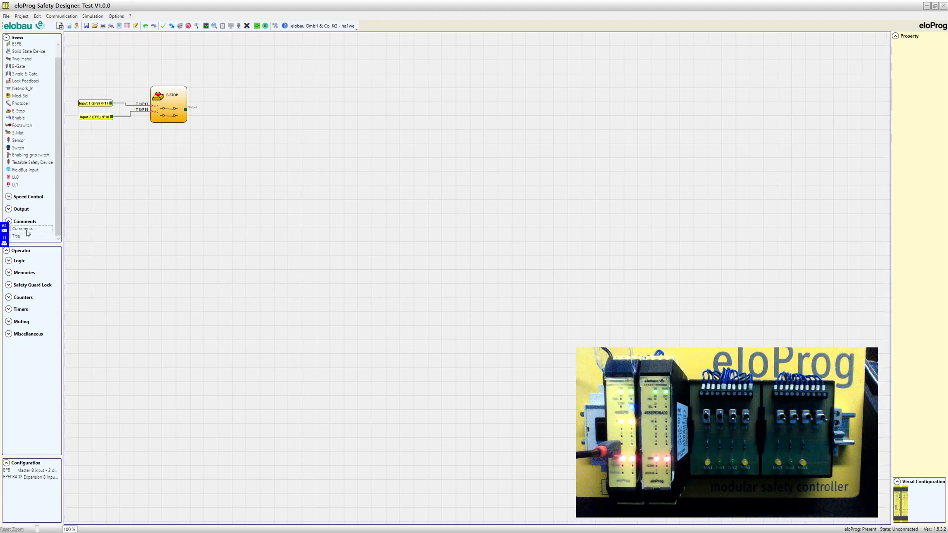
left_click(22, 239)
left_click_drag(16, 239, 310, 49)
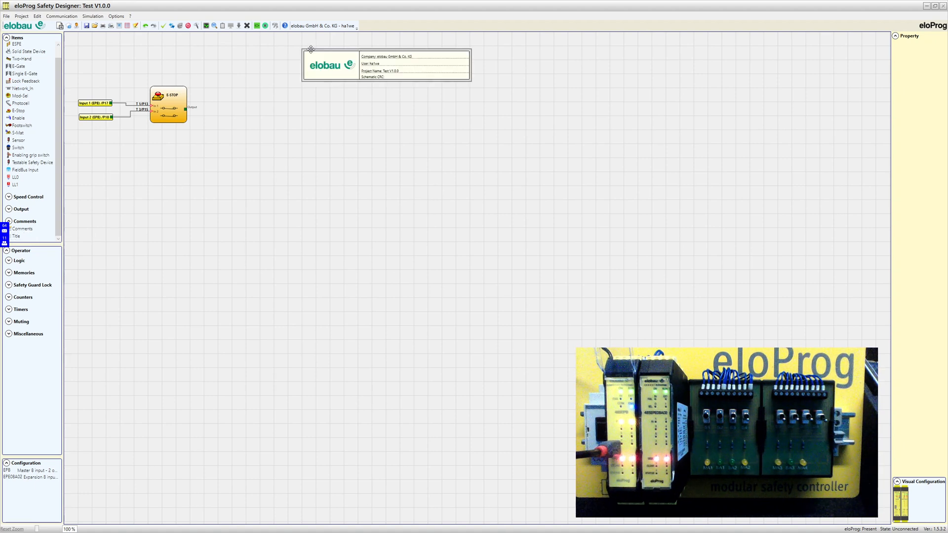
left_click_drag(409, 63, 393, 56)
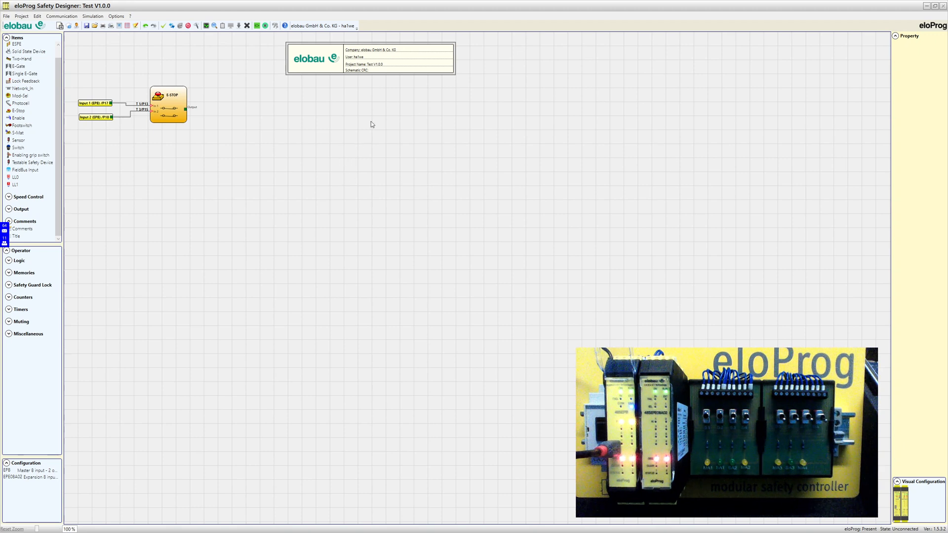
left_click_drag(312, 62, 307, 58)
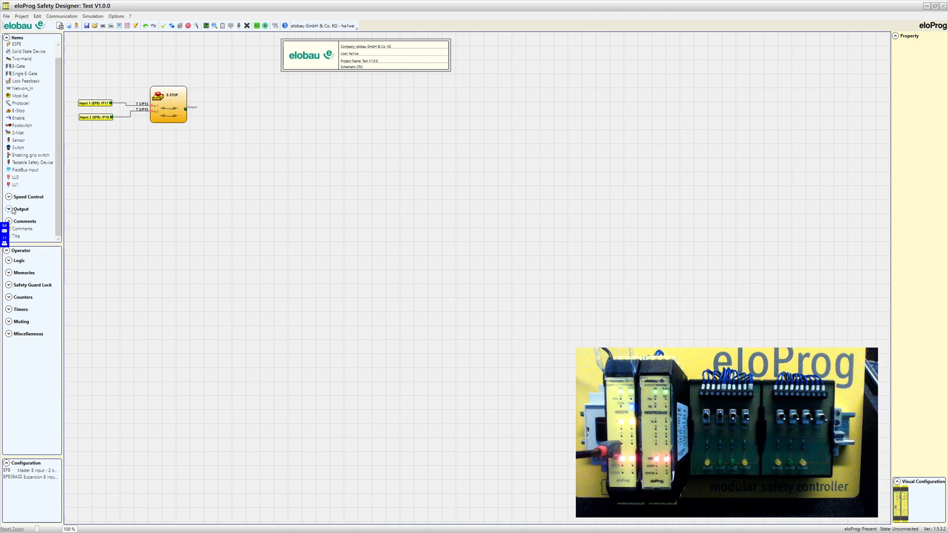
Collapse the Input device group and expand the Output device group in the Items panel
left_click(6, 37)
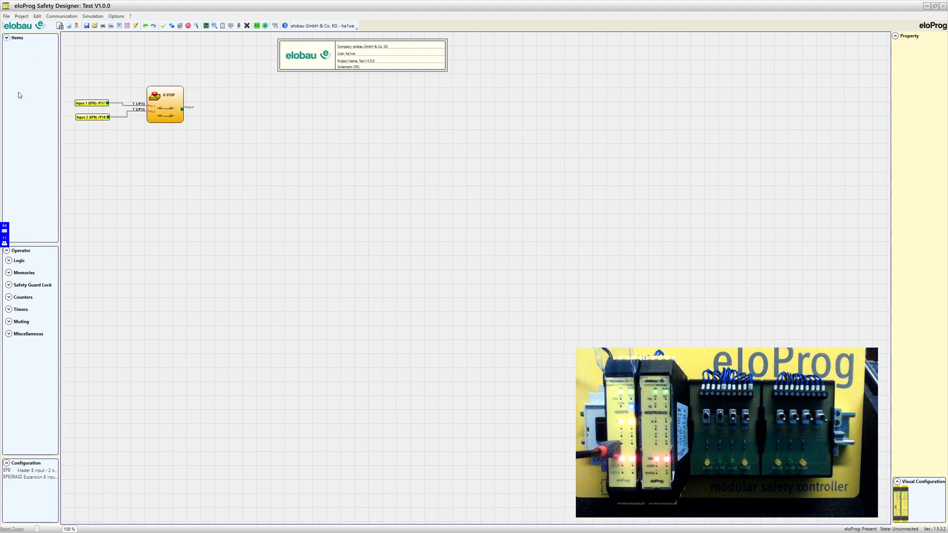
left_click(6, 38)
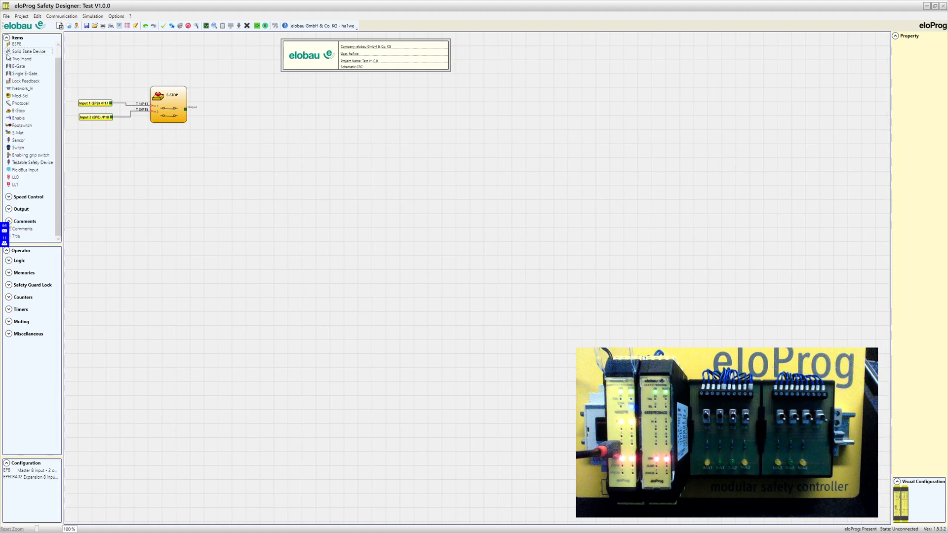
scroll(8, 53, "up", 1)
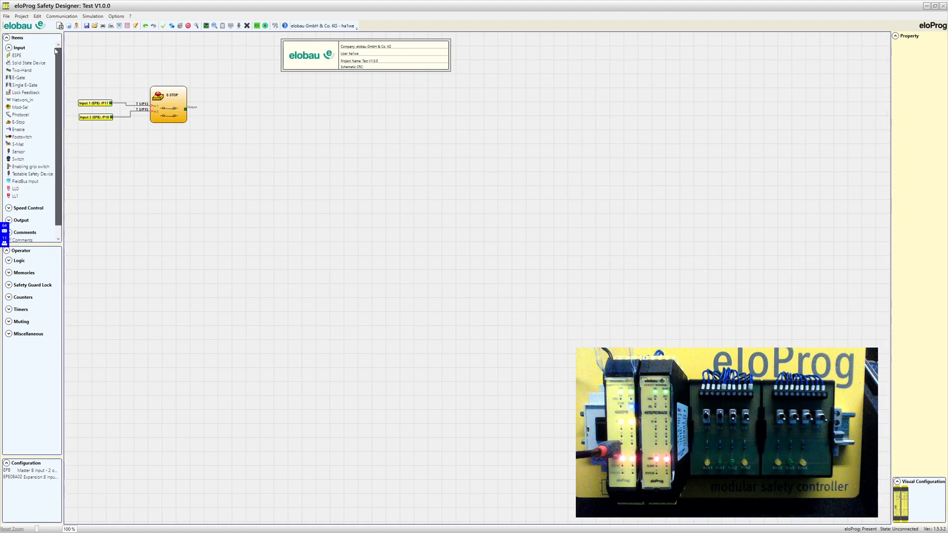
left_click(8, 48)
left_click(9, 72)
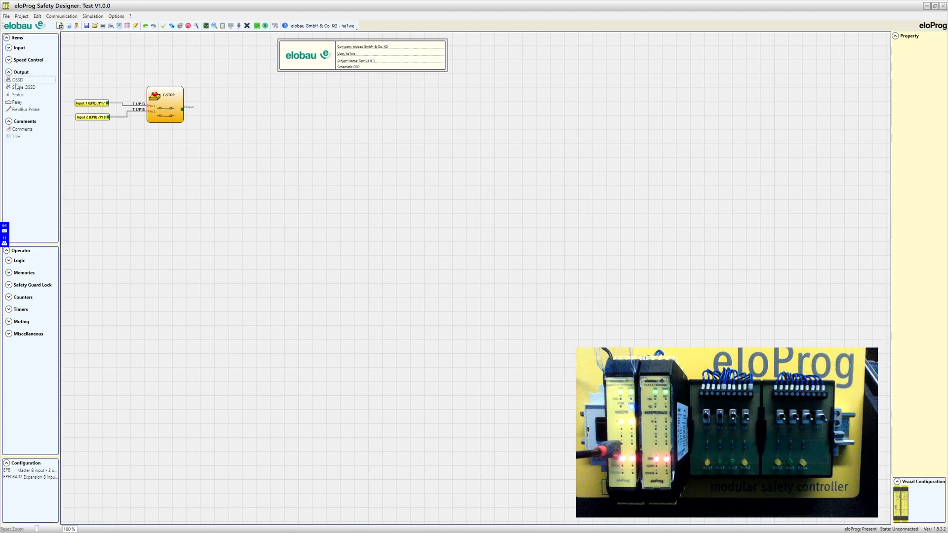
Place an OSSD block, assign its first output to OSSD 1A (EPB), and arrange the output blocks
left_click_drag(18, 80, 363, 109)
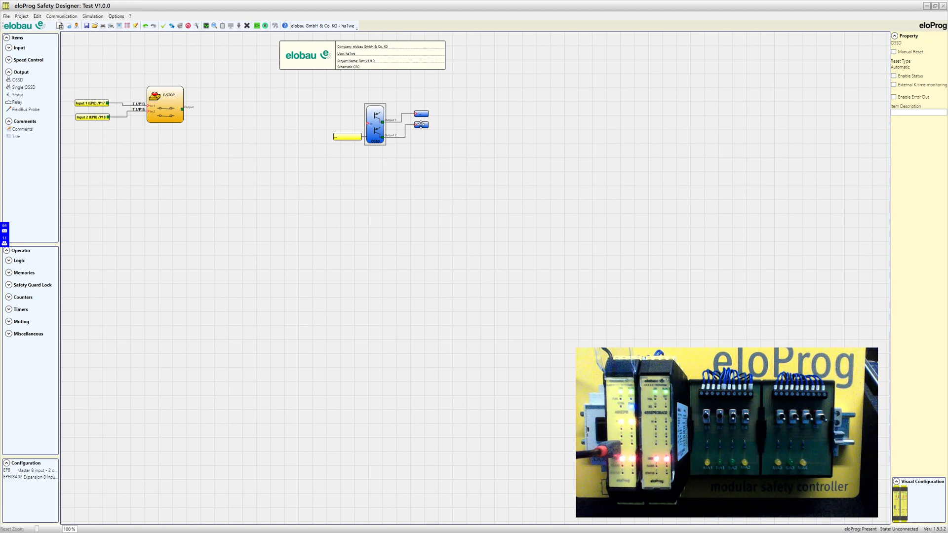
left_click_drag(420, 125, 426, 155)
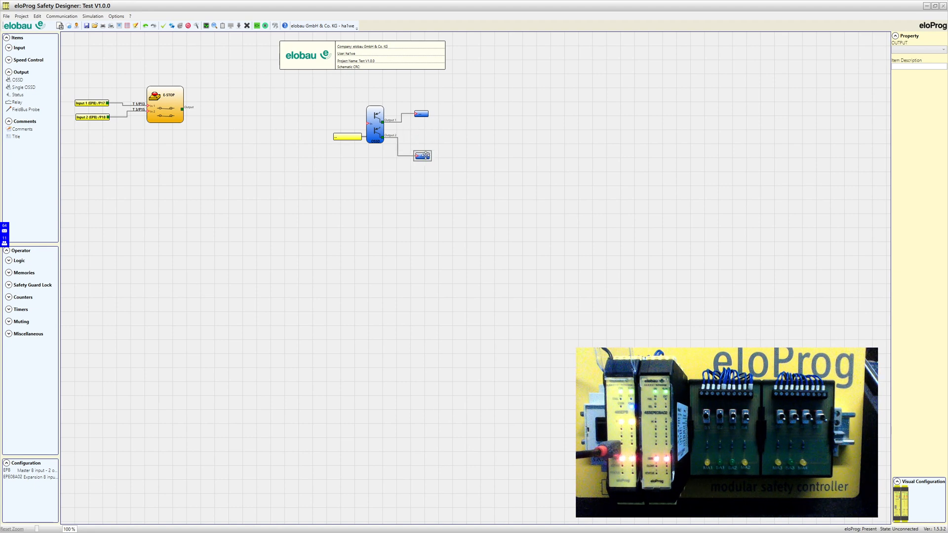
left_click(422, 114)
left_click(916, 50)
left_click(915, 66)
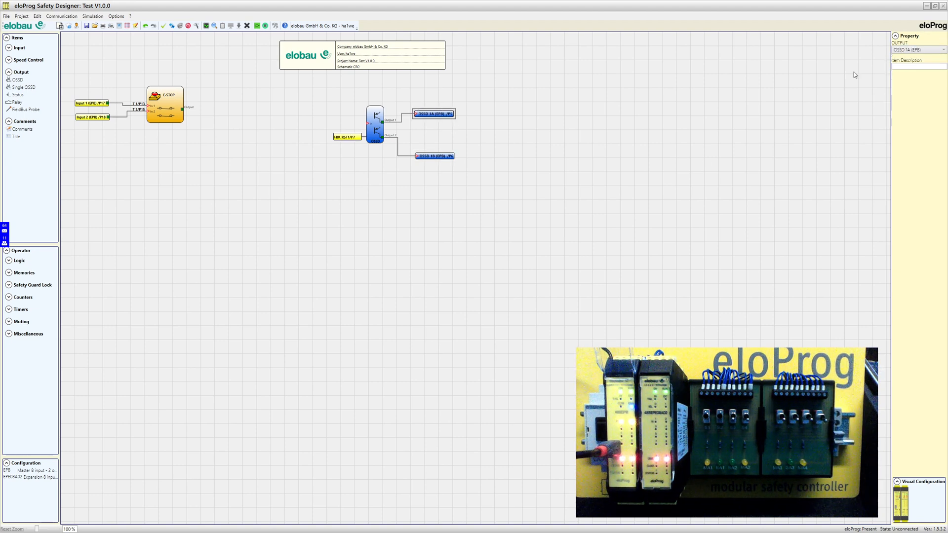
left_click_drag(438, 156, 442, 140)
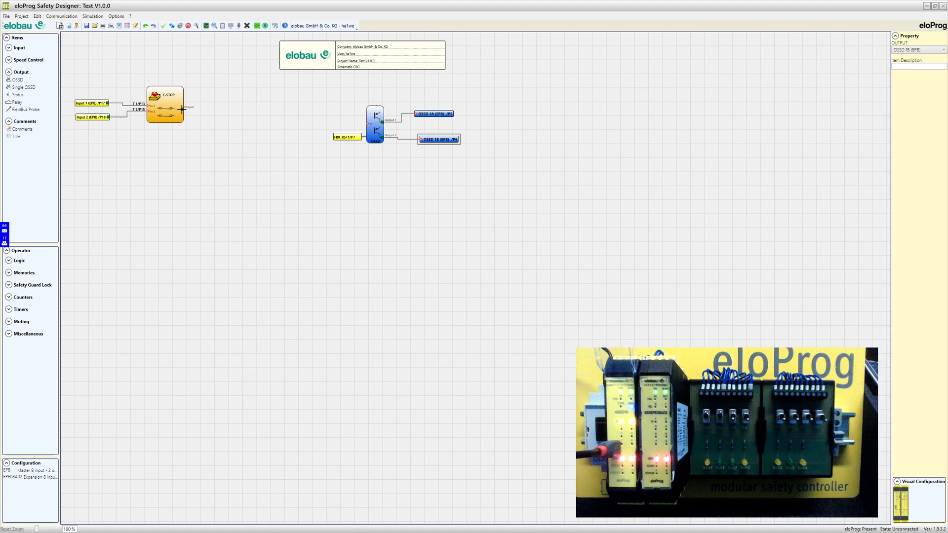
Wire the E-STOP block's output into the OSSD block's In pin and select the OSSD block
left_click_drag(181, 109, 368, 123)
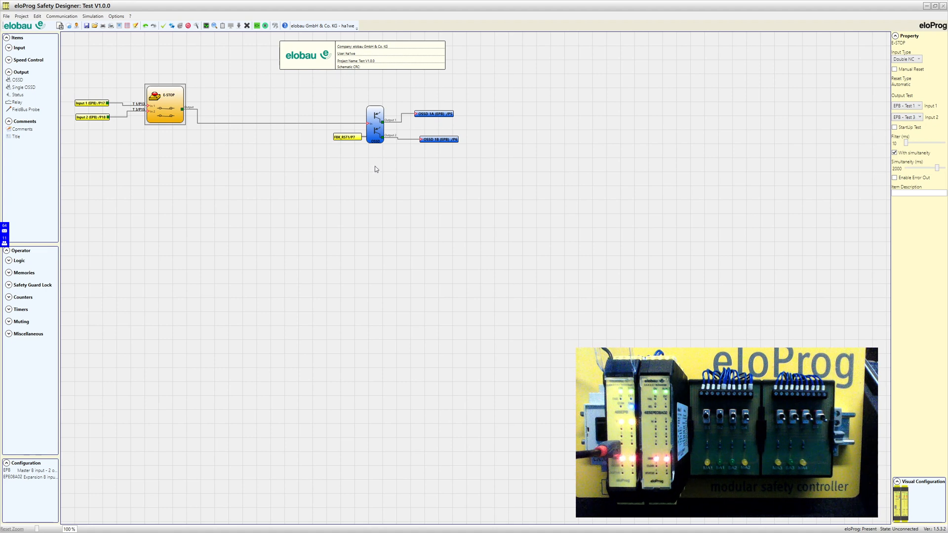
left_click(375, 117)
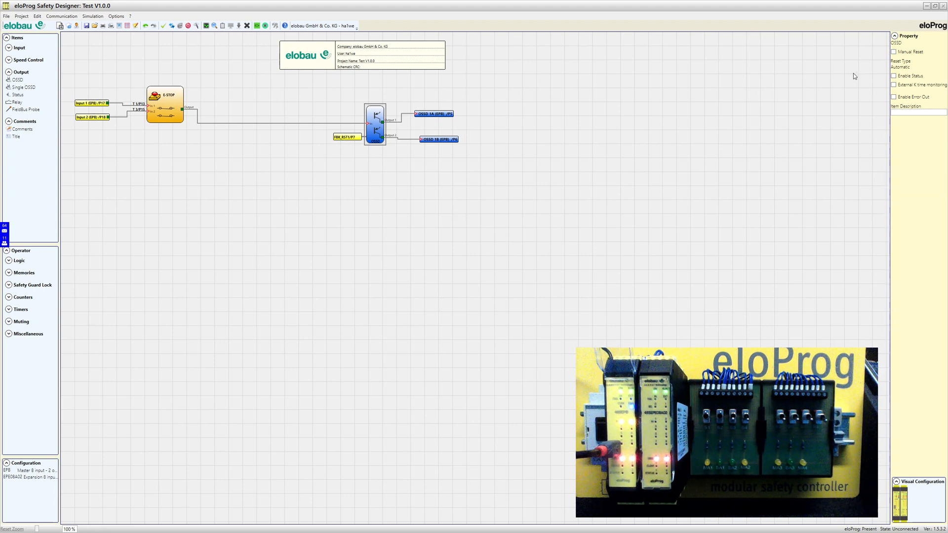
Turn on Manual Reset for the OSSD block and zoom the schematic to 149%
left_click(894, 53)
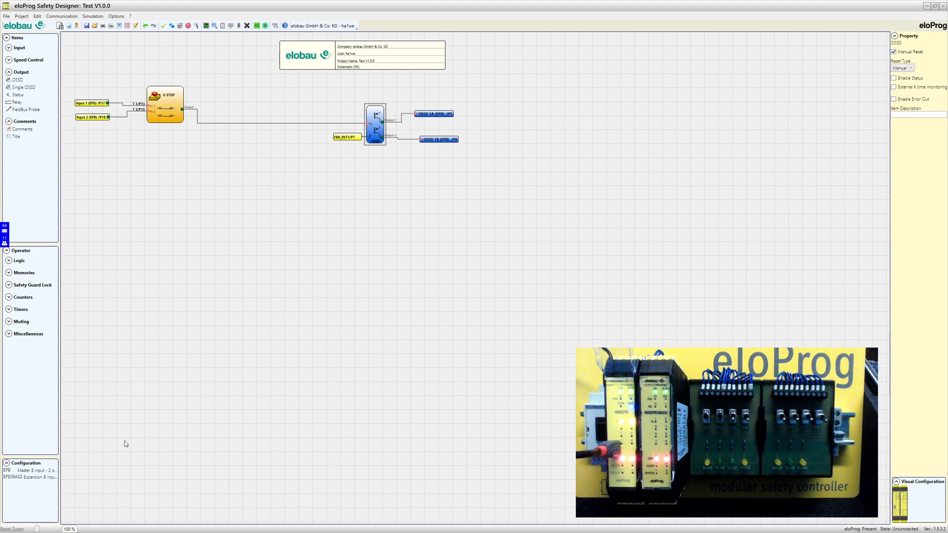
left_click_drag(37, 529, 42, 529)
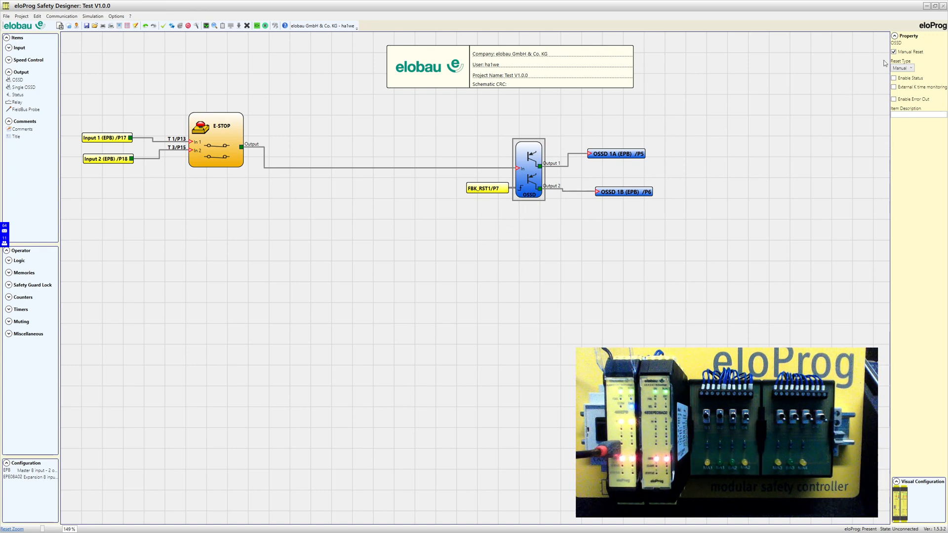
Set the OSSD Reset Type to Monitored, switching Enable Status on and back off
left_click(908, 69)
left_click(903, 84)
left_click(895, 79)
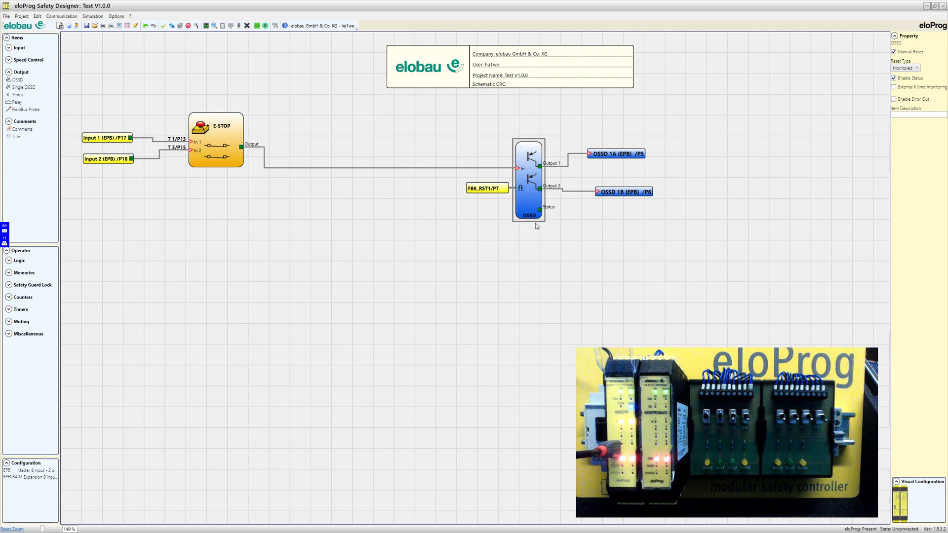
left_click(895, 79)
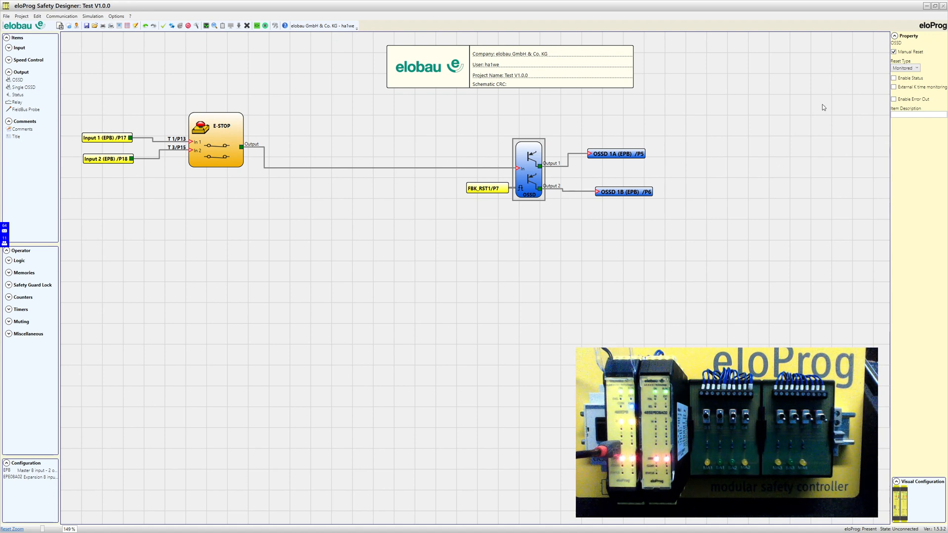
left_click(893, 52)
Turn off the OSSD's Manual Reset and delete the wire from E-STOP to OSSD
left_click(893, 52)
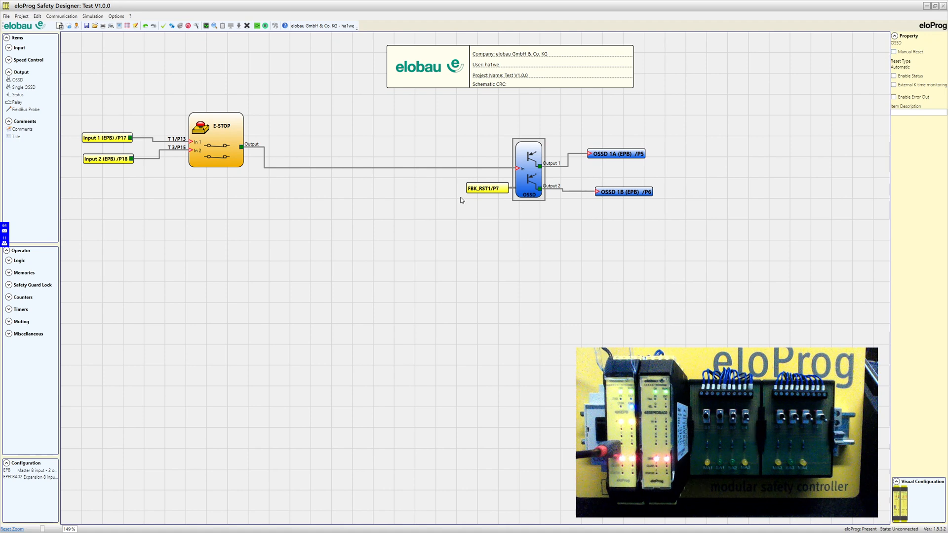
left_click(331, 168)
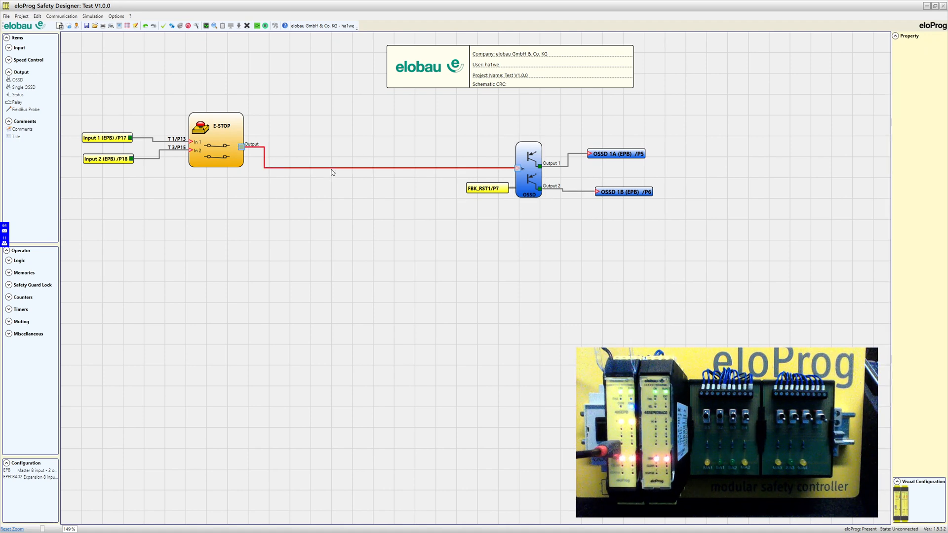
key("Delete")
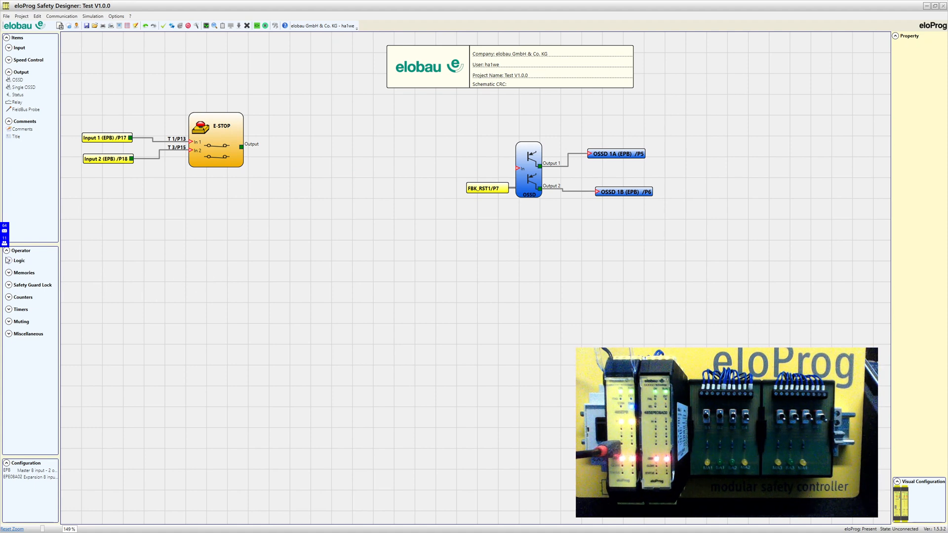
left_click(9, 285)
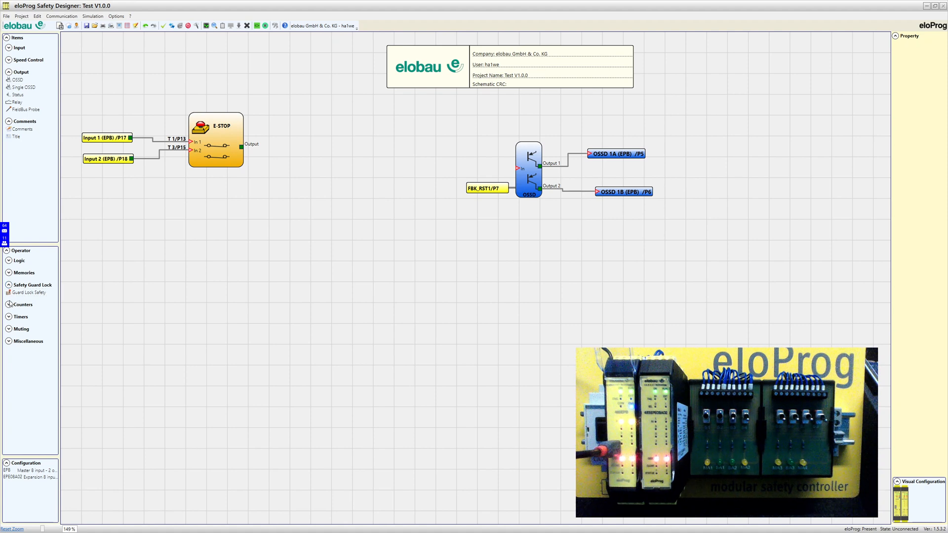
Insert a User Restart Manual block wired between the E-STOP output and the OSSD input
left_click(8, 273)
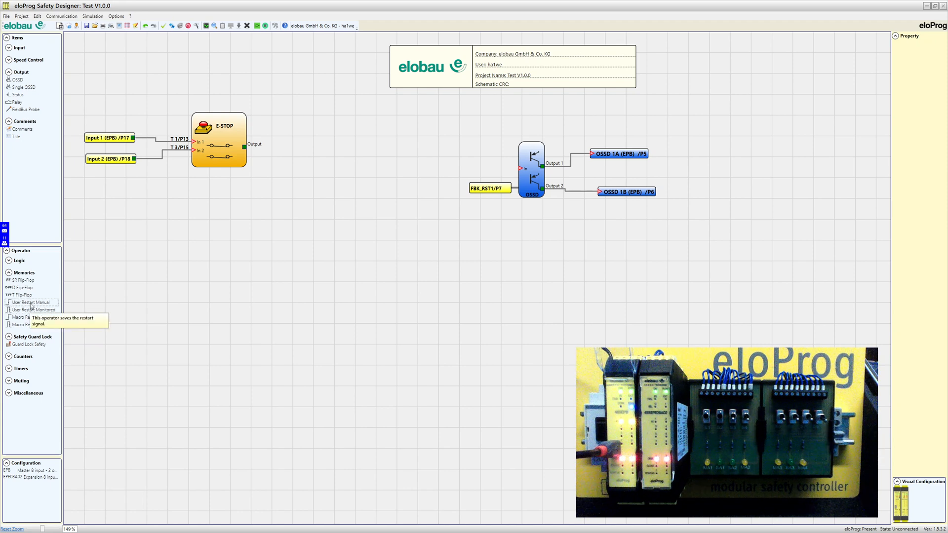
left_click_drag(30, 302, 333, 157)
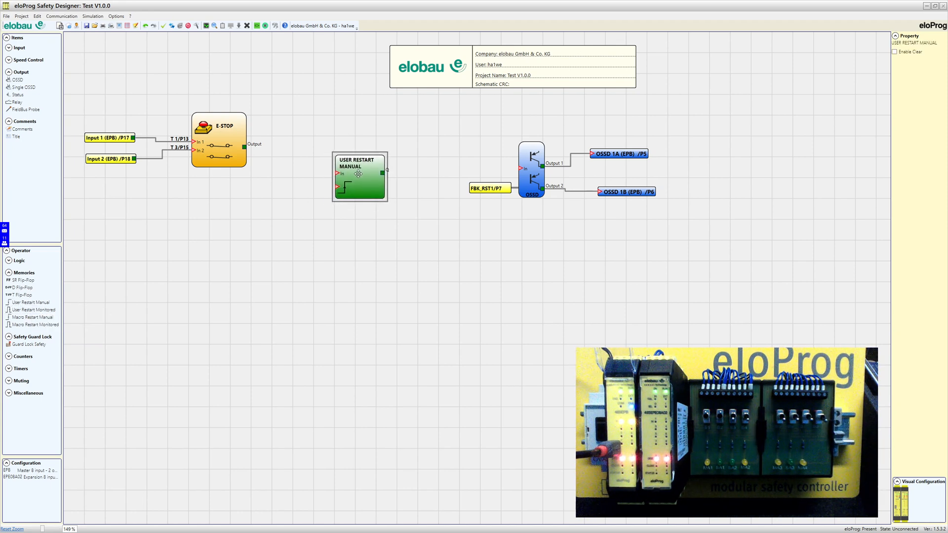
left_click(253, 148)
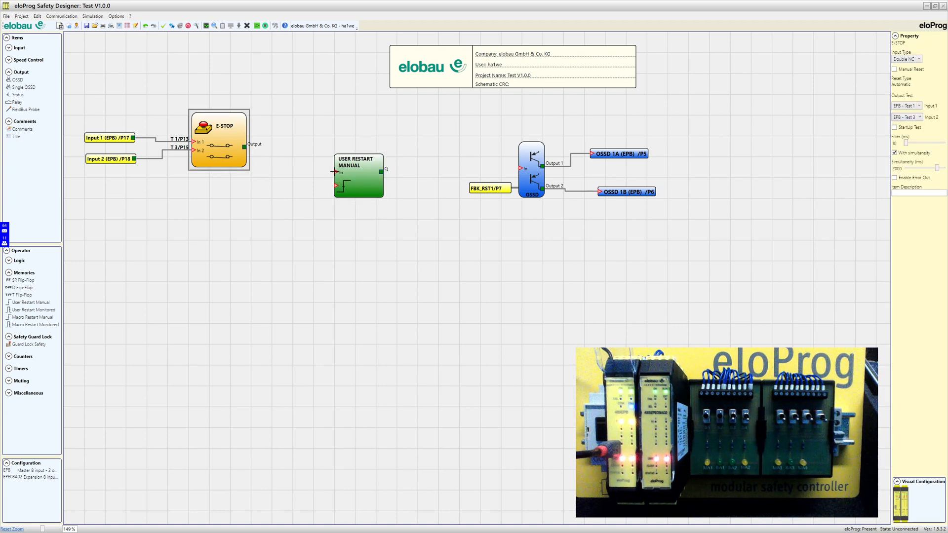
left_click_drag(336, 172, 245, 147)
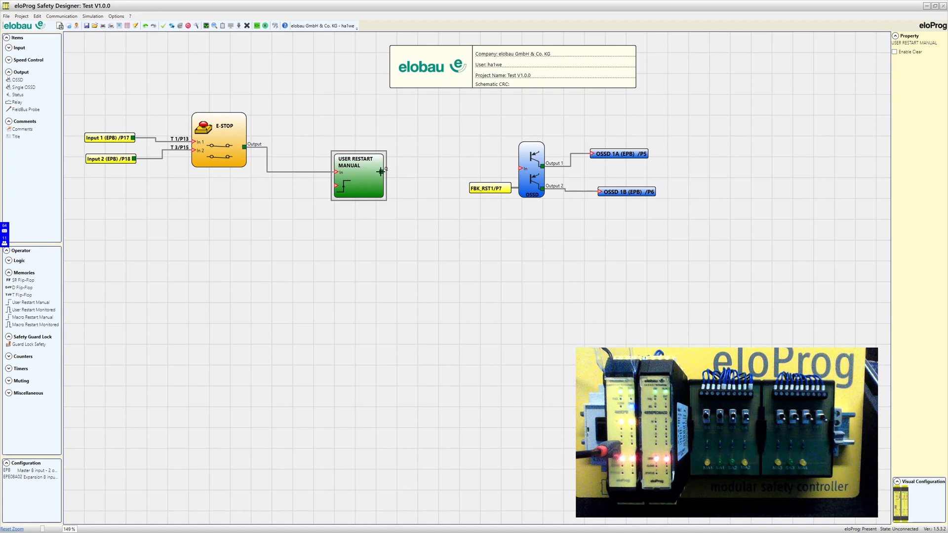
left_click_drag(381, 172, 519, 168)
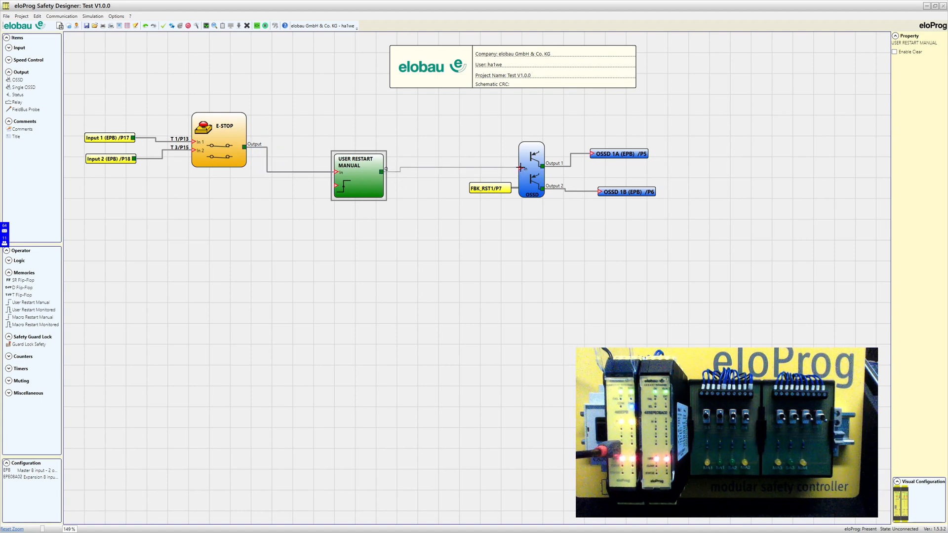
left_click_drag(363, 184, 373, 181)
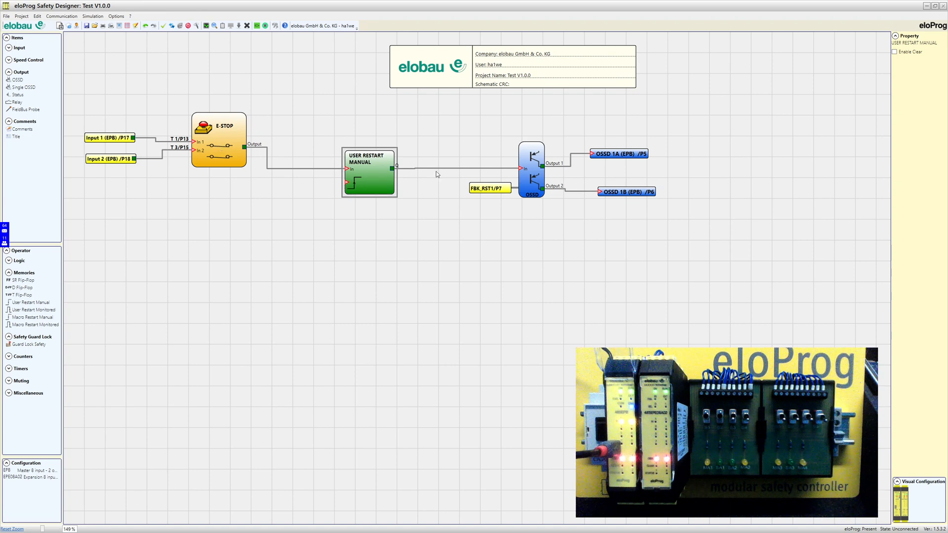
Check the OSSD block's settings, leaving Manual Reset switched off
left_click(534, 167)
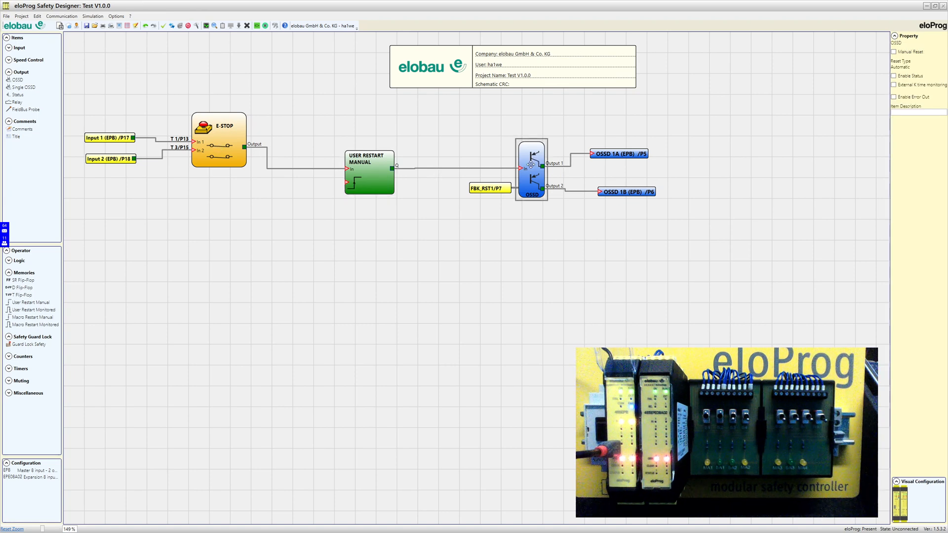
left_click(892, 52)
left_click(893, 52)
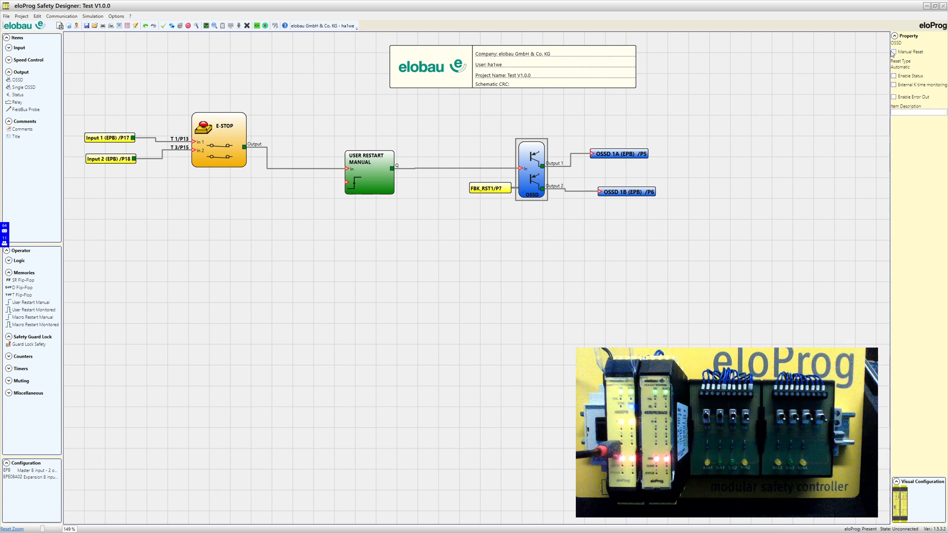
left_click(380, 274)
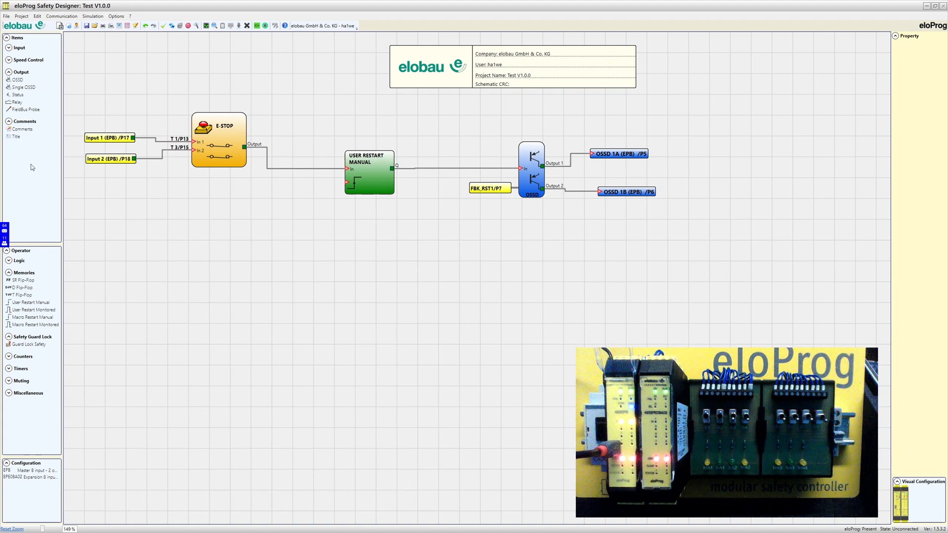
Place a Switch block, wire it to User Restart Manual's second input, and tidy the layout
left_click(8, 48)
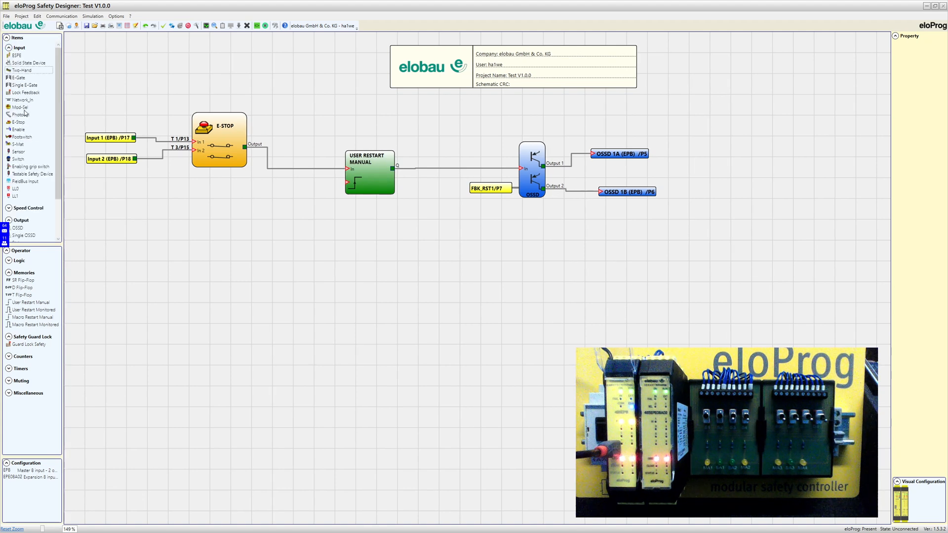
left_click_drag(17, 161, 172, 207)
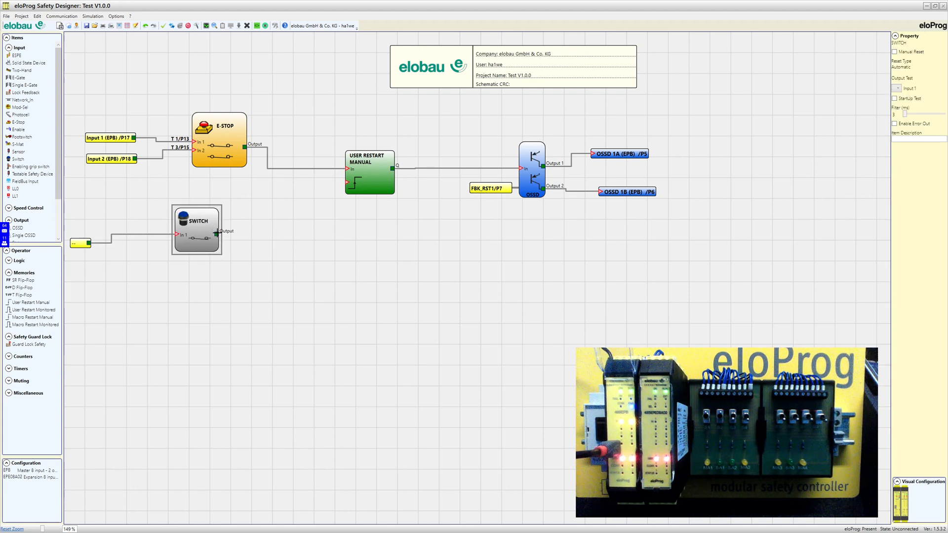
left_click_drag(217, 235, 341, 182)
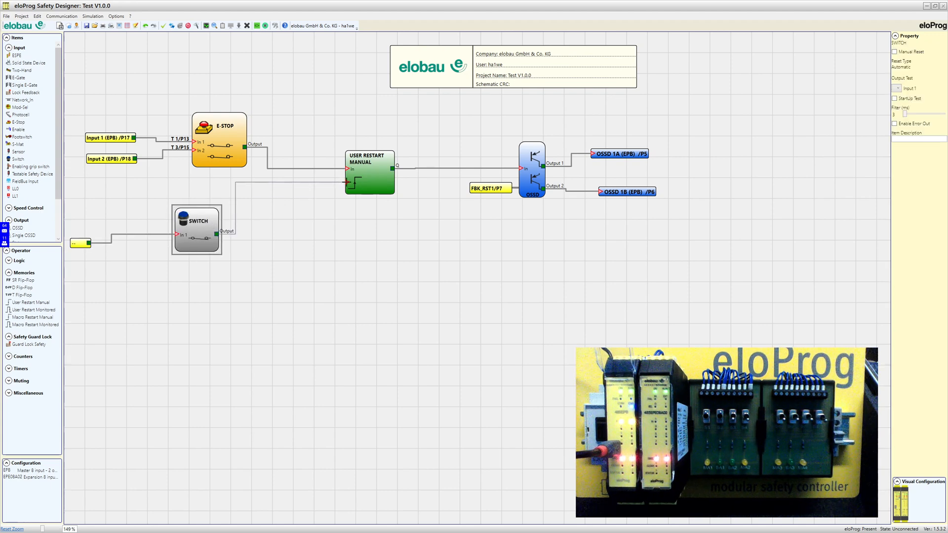
left_click_drag(197, 240, 231, 229)
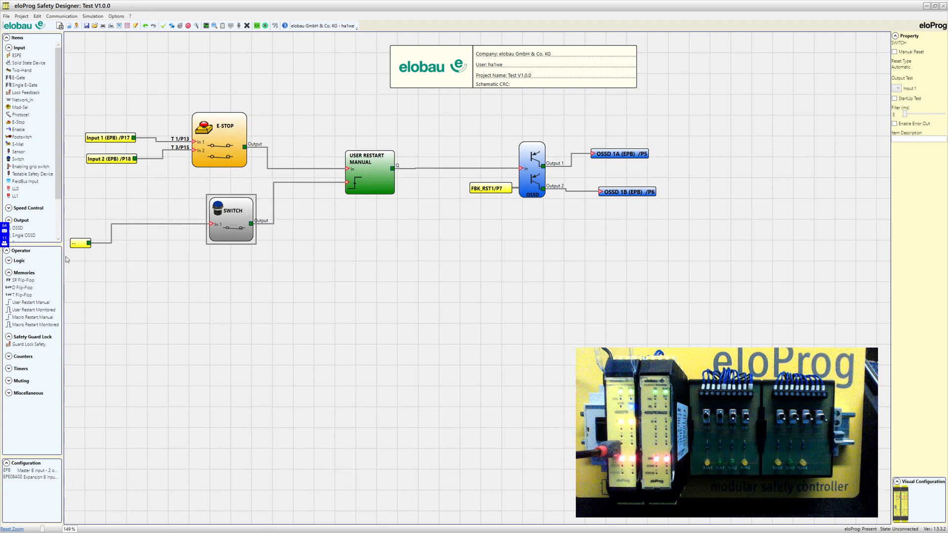
left_click_drag(80, 242, 132, 224)
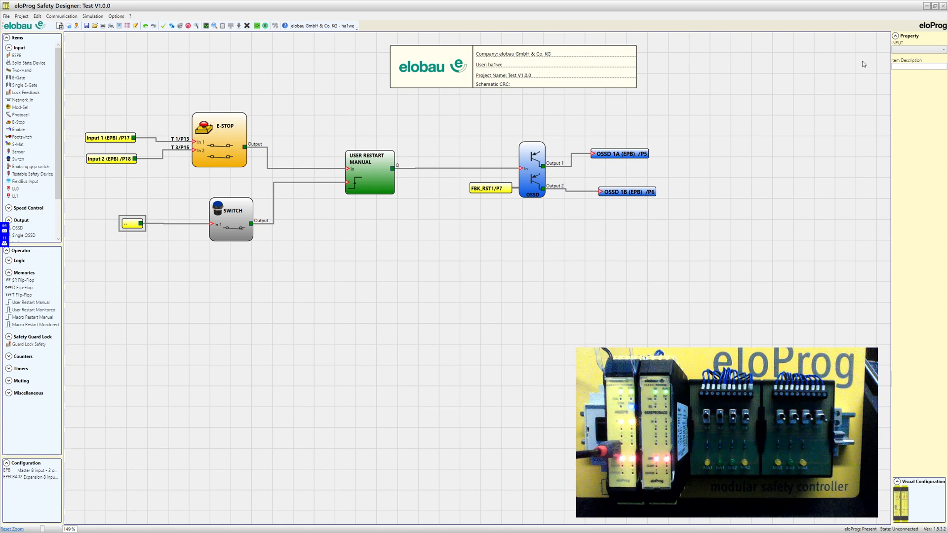
Choose Input 8 (EPB) /P24 as the input feeding the Switch block
left_click(903, 50)
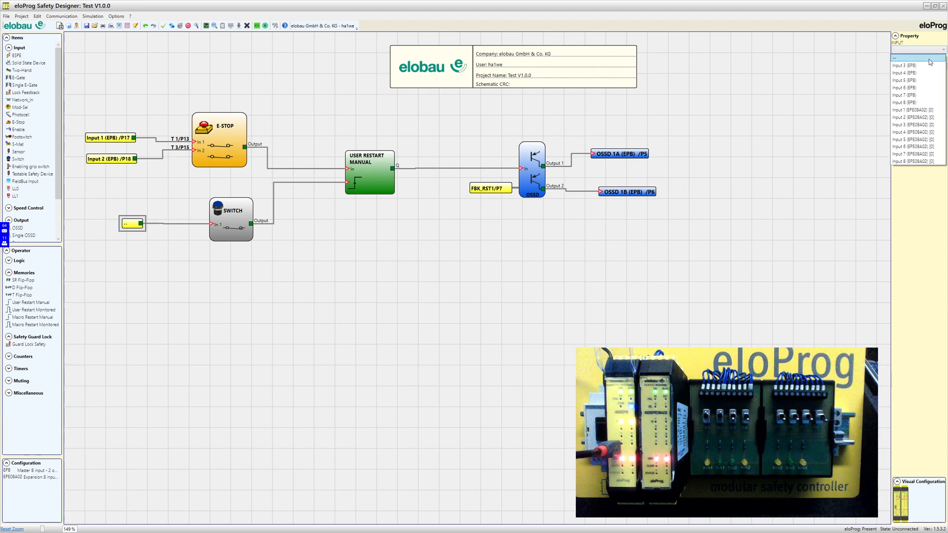
left_click(905, 102)
left_click(403, 308)
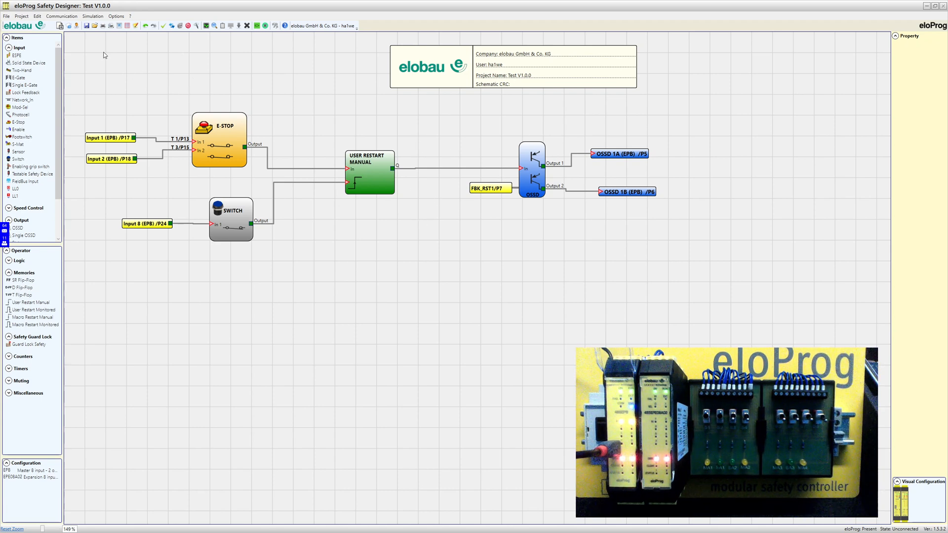
Save the Test project and open Projekt Schulungskoffer 2.esx
key("alt+F4")
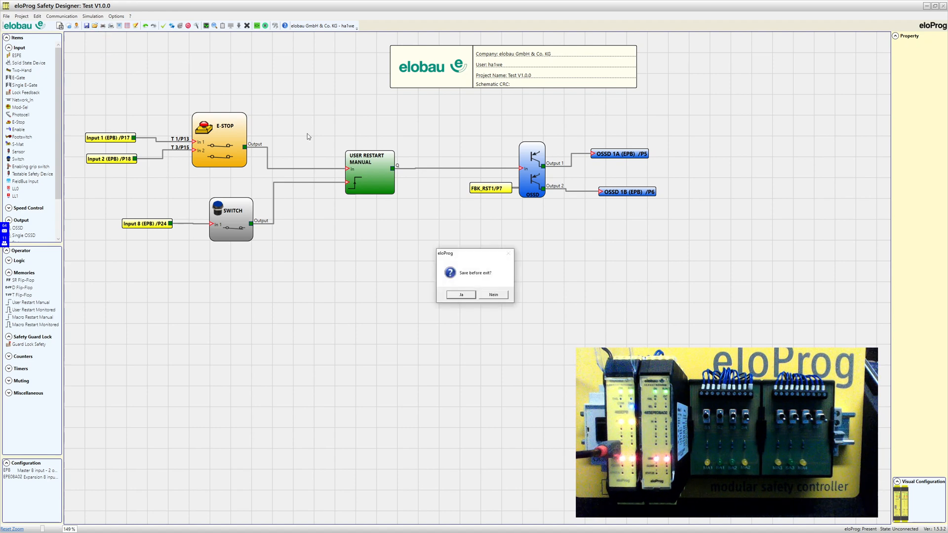
left_click(461, 295)
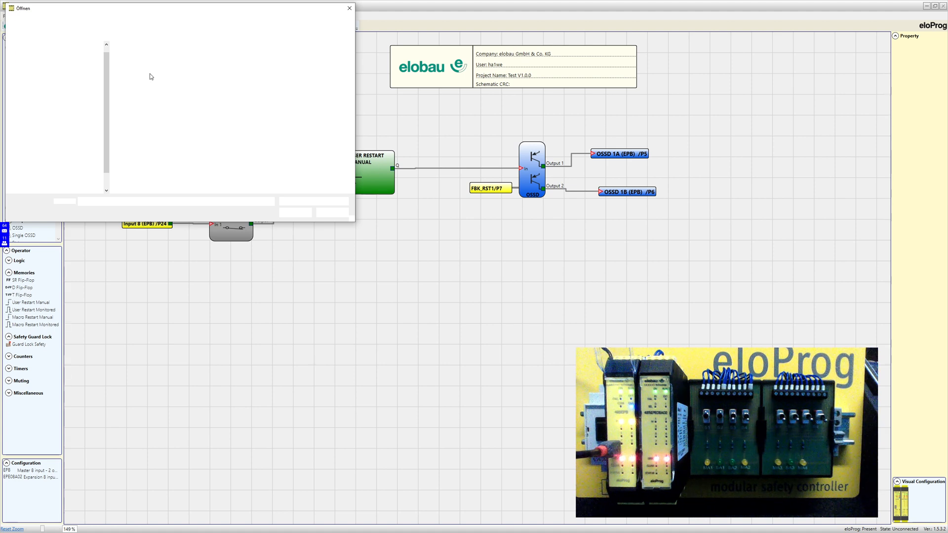
left_click(153, 65)
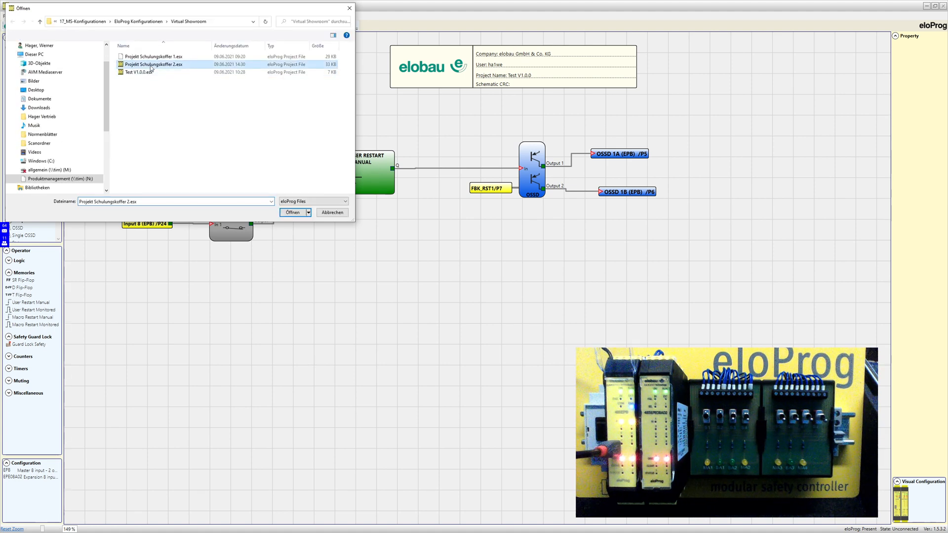
left_click(296, 213)
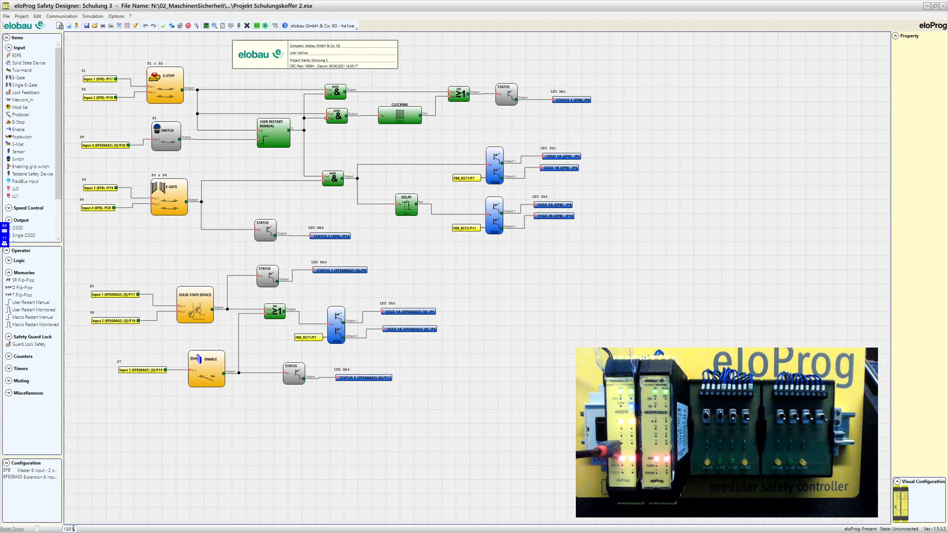
Zoom the Schulung 3 schematic to 130% and select the Solid State Device block
key("Return")
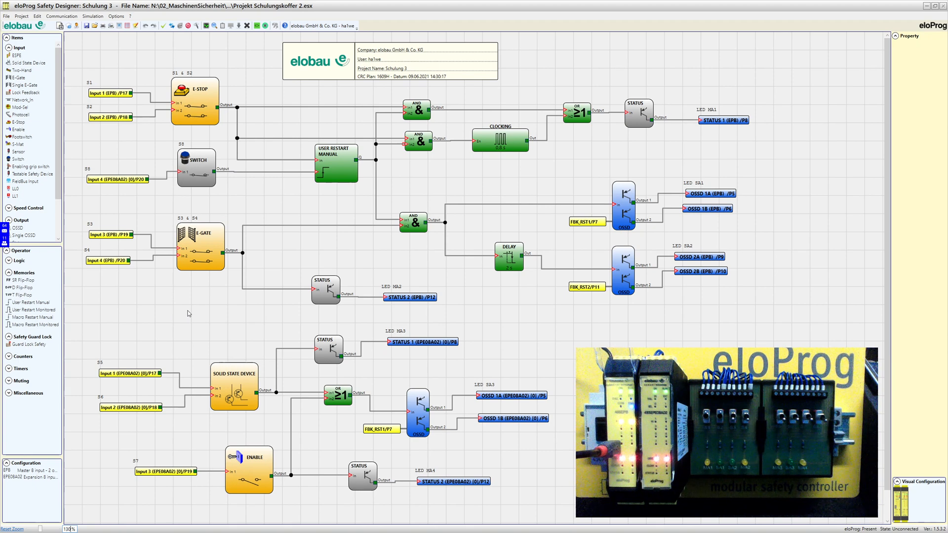
left_click(232, 385)
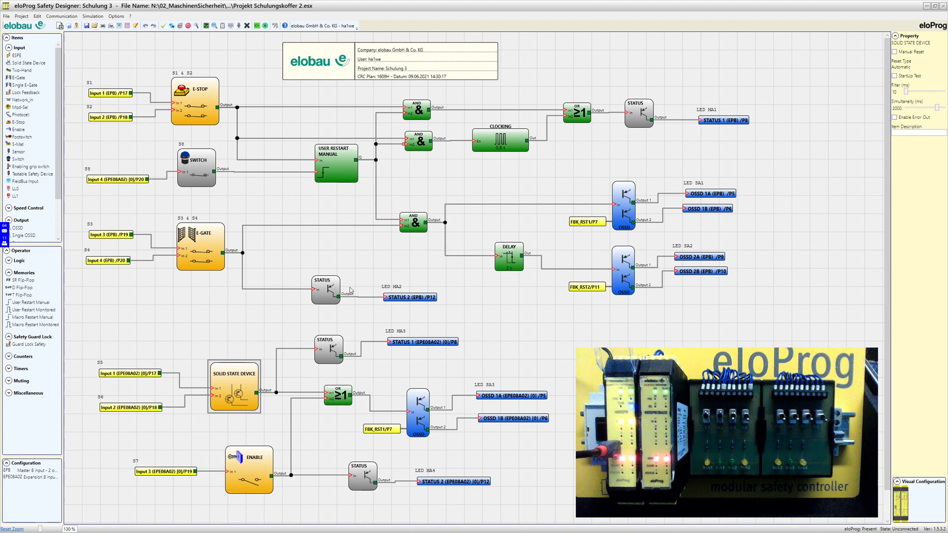
left_click(221, 438)
left_click(251, 467)
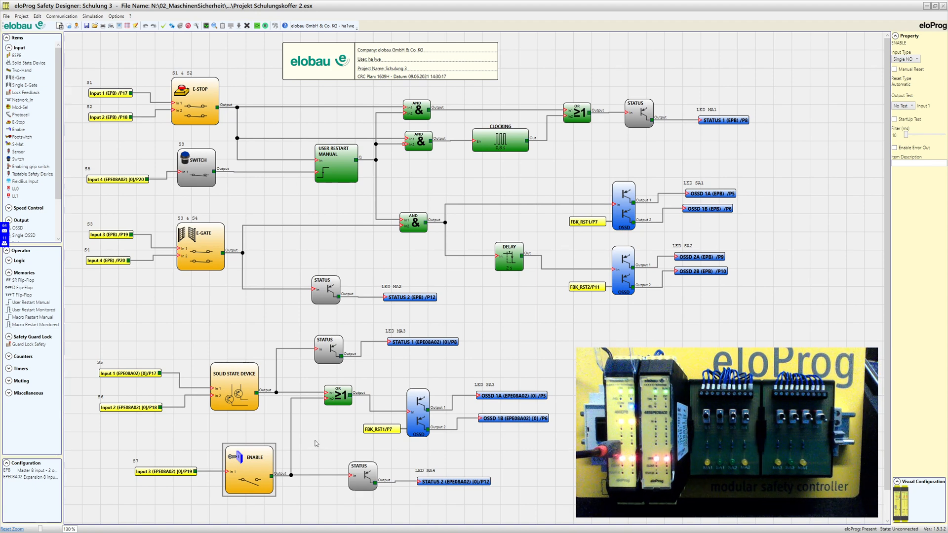
left_click(316, 444)
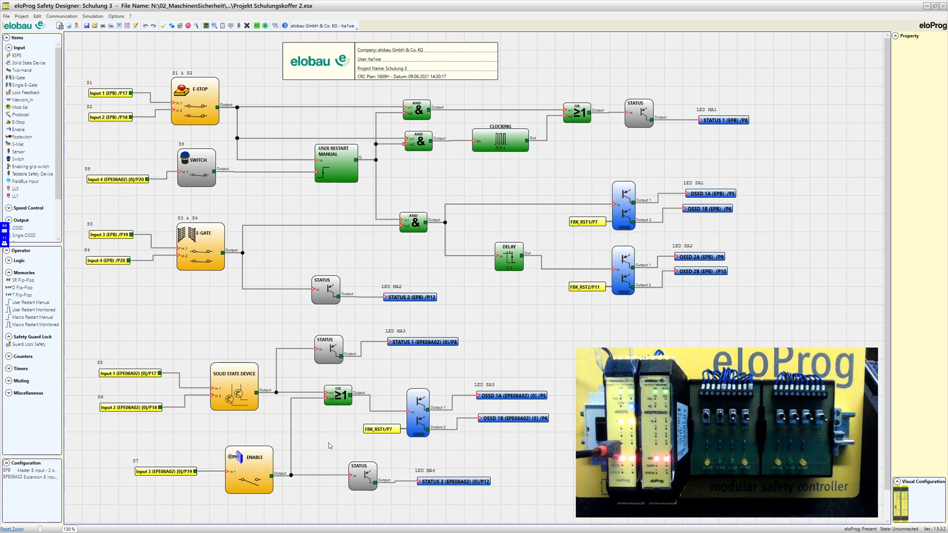
Connect to the eloProg controller at access Level 2 using the controller password
left_click(172, 26)
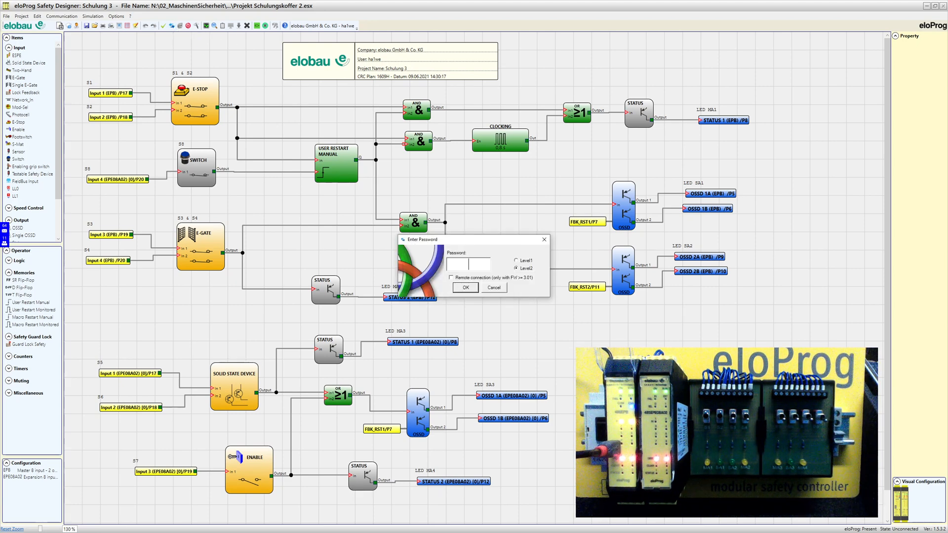
type("********")
left_click(465, 287)
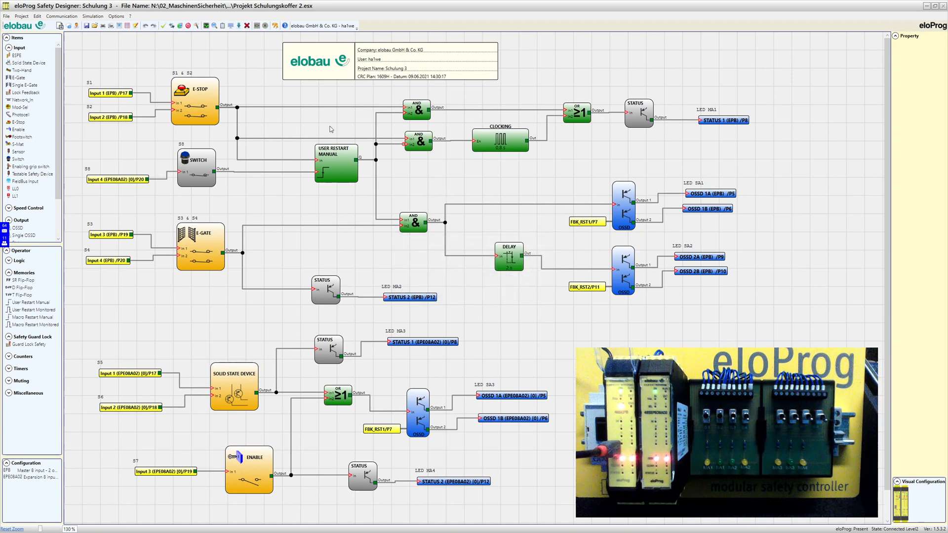
Send the Schulung 3 configuration to the controller, confirming with Ja and acknowledging Programming Successfully
left_click(180, 26)
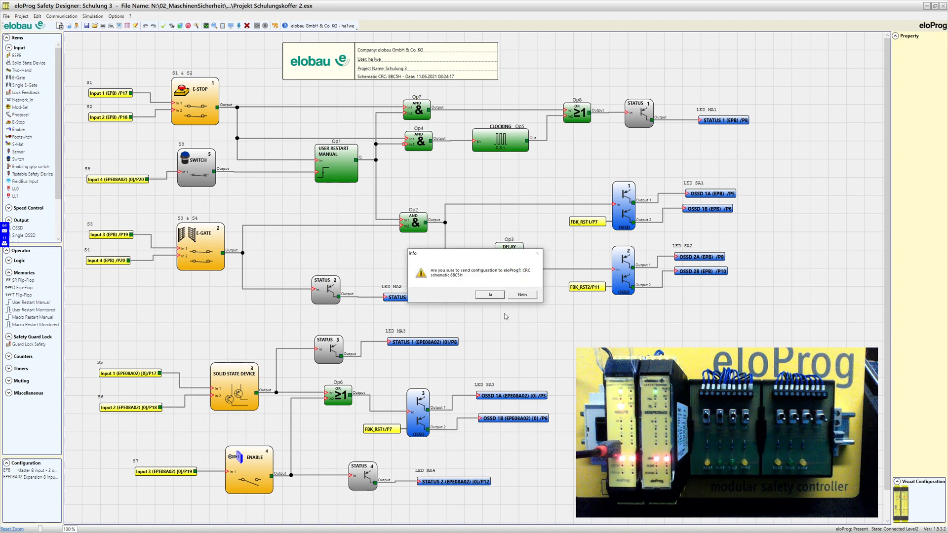
left_click(490, 294)
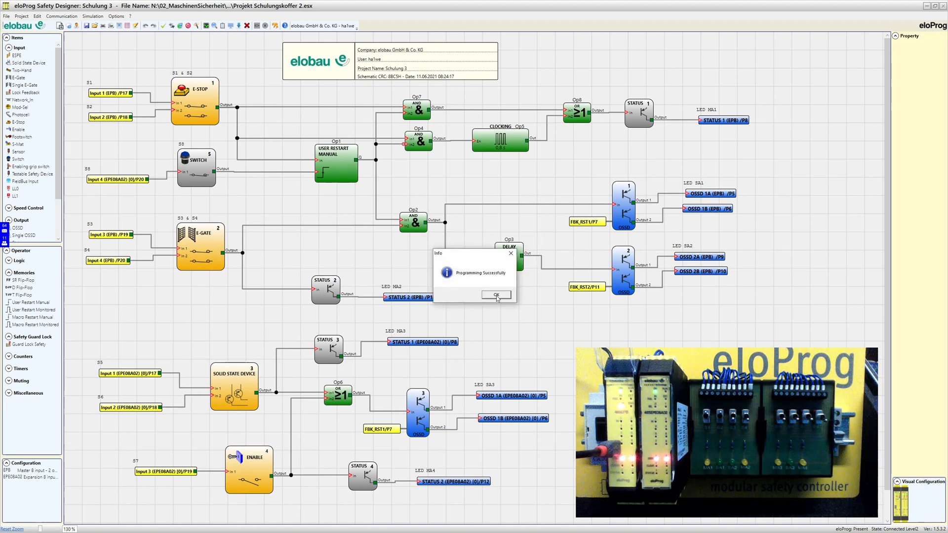
left_click(496, 295)
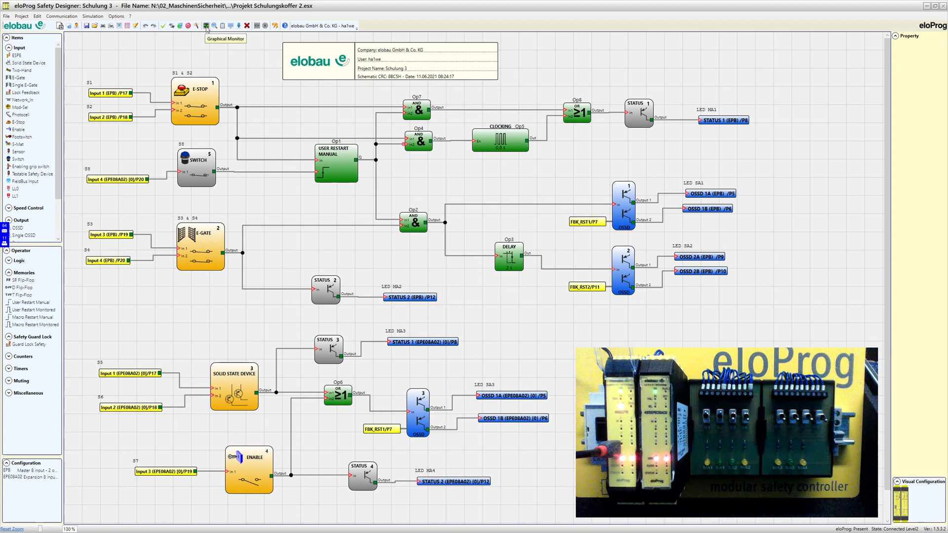
Start Graphical Monitor mode on the controller, confirming the monitor password prompt
left_click(207, 26)
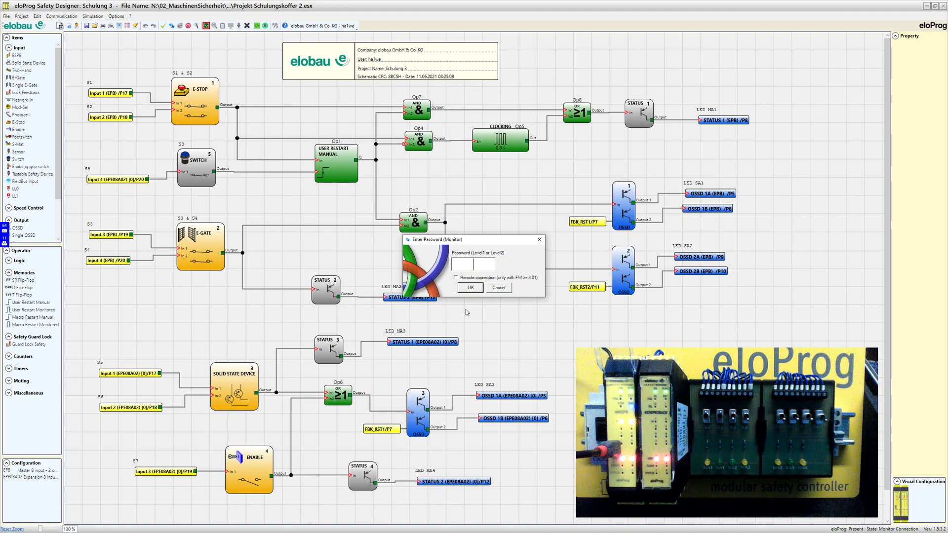
left_click(469, 288)
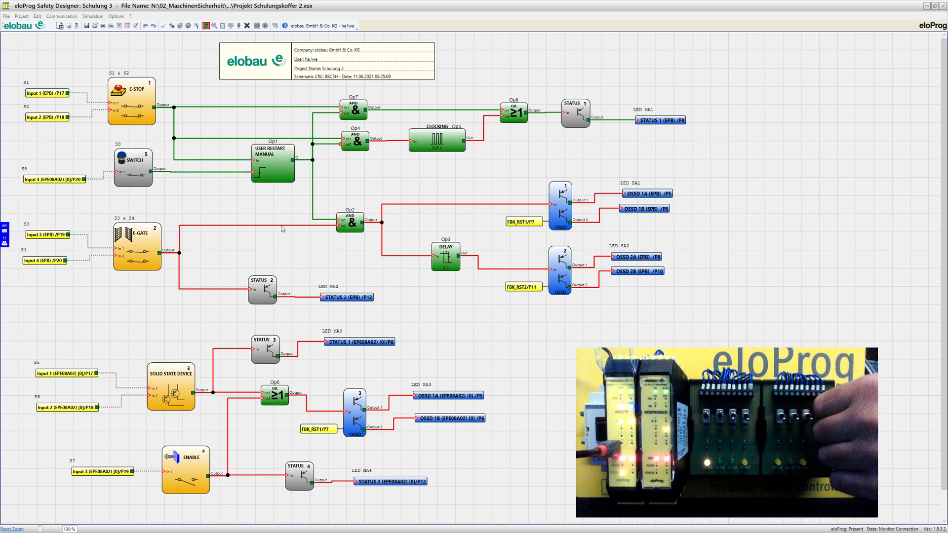
Watch the monitored schematic's wire colours change as the physical inputs are switched
mouse_move(282, 228)
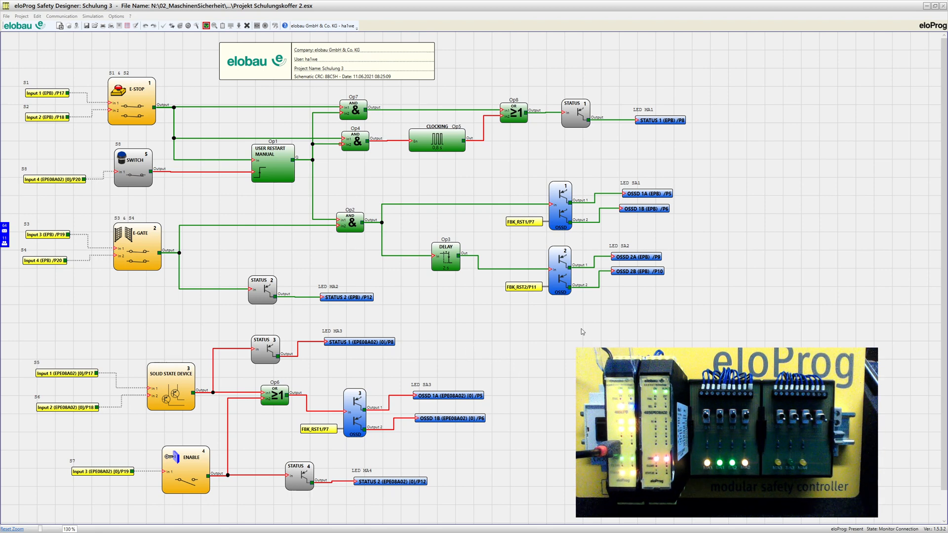
Exit Graphical Monitor, then disconnect and restart the controller, acknowledging 'Restart executed'
left_click(206, 26)
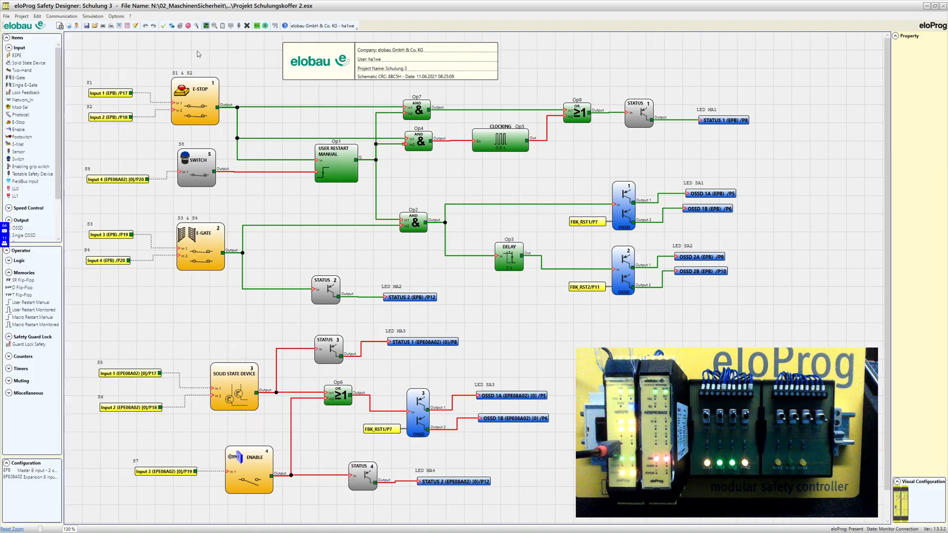
left_click(189, 26)
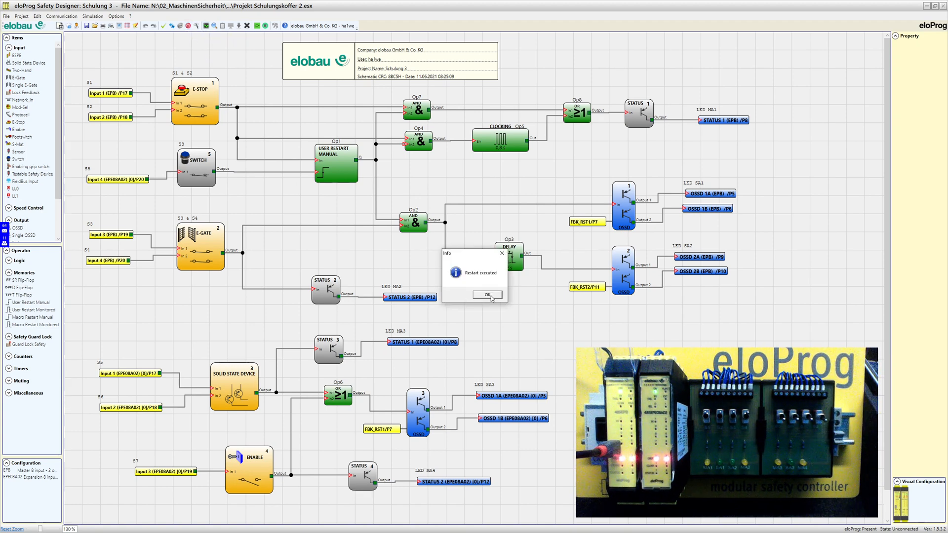
left_click(488, 295)
left_click(487, 295)
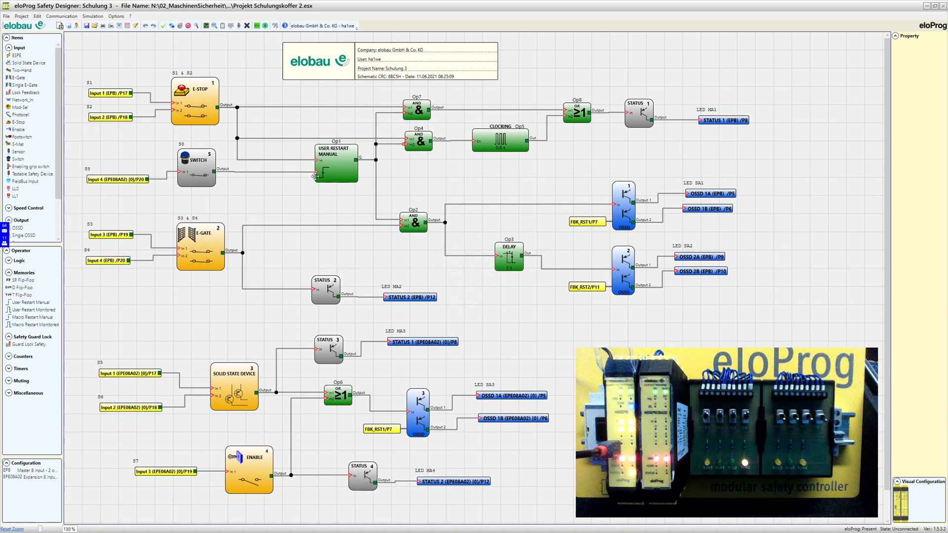
Enter offline schematic simulation, accept the Attention! notice, and switch the E-STOP input on
left_click(256, 27)
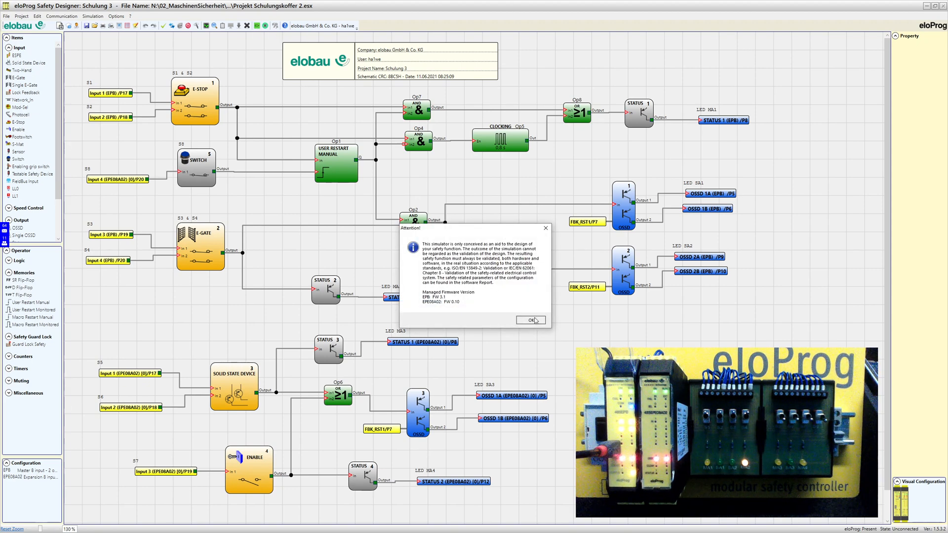
left_click(536, 318)
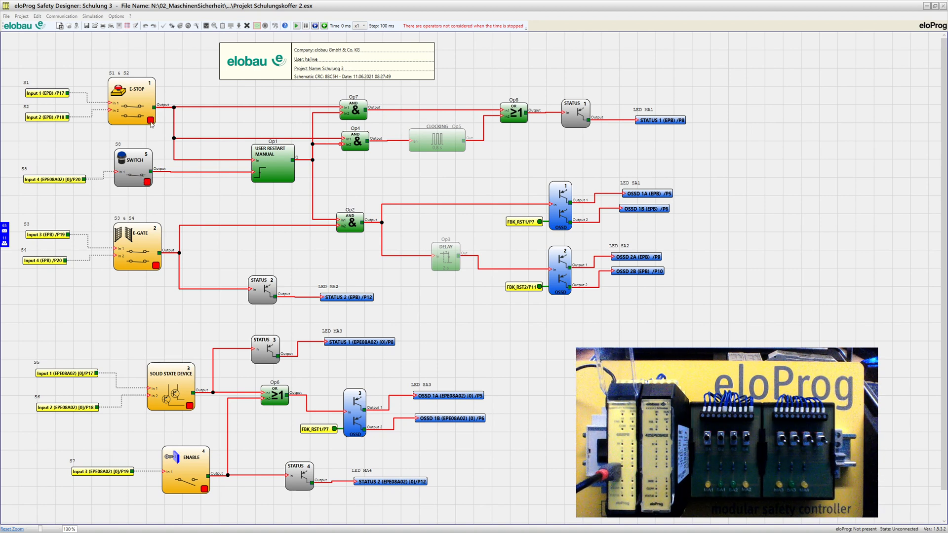
left_click(150, 120)
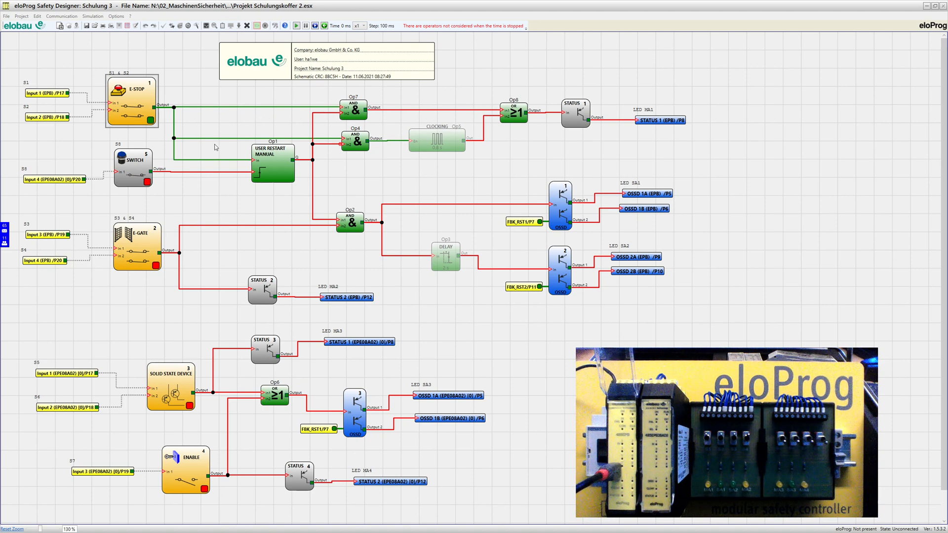
Turn the simulated E-STOP off, de-energising its wires to Op7, Op4 and User Restart
left_click(150, 120)
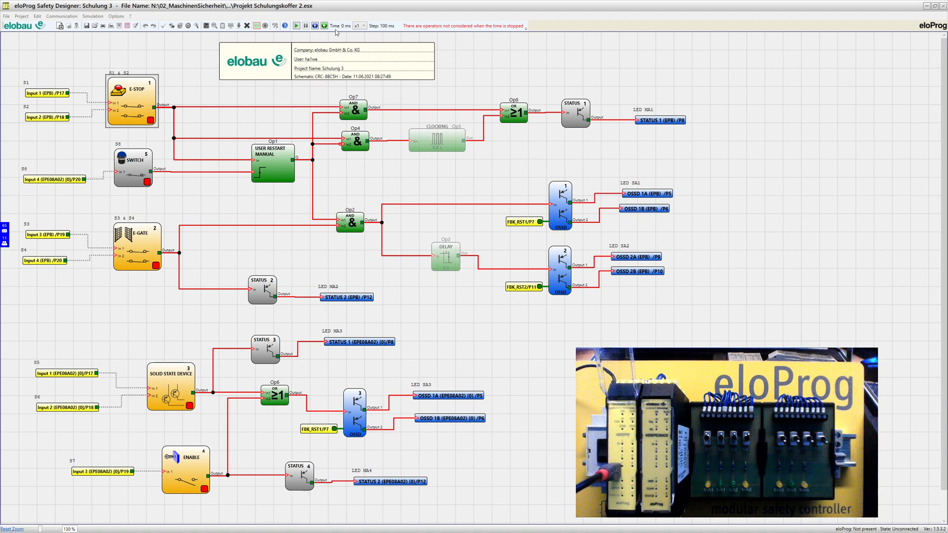
Run the simulation clock, switch E-STOP on, toggle SWITCH and E-GATE, and turn SOLID STATE DEVICE on
left_click(297, 25)
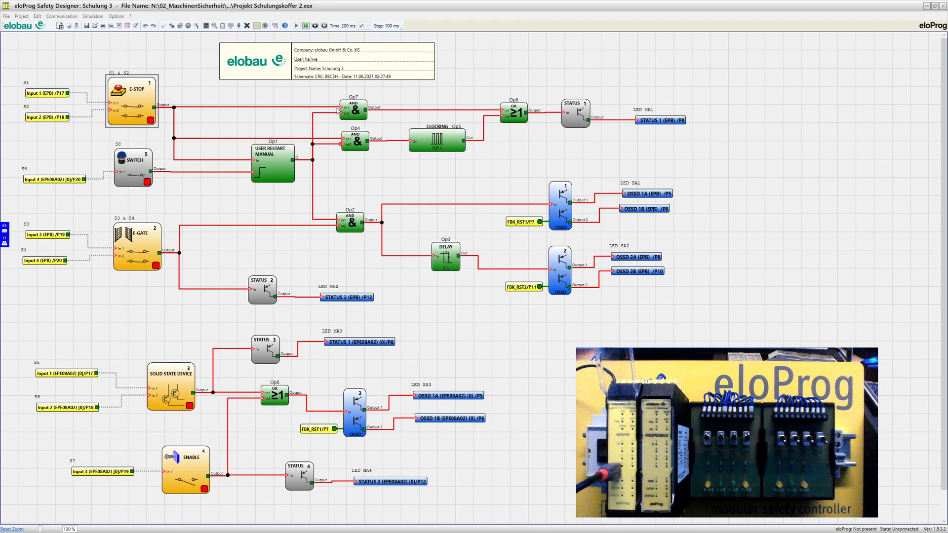
left_click(151, 121)
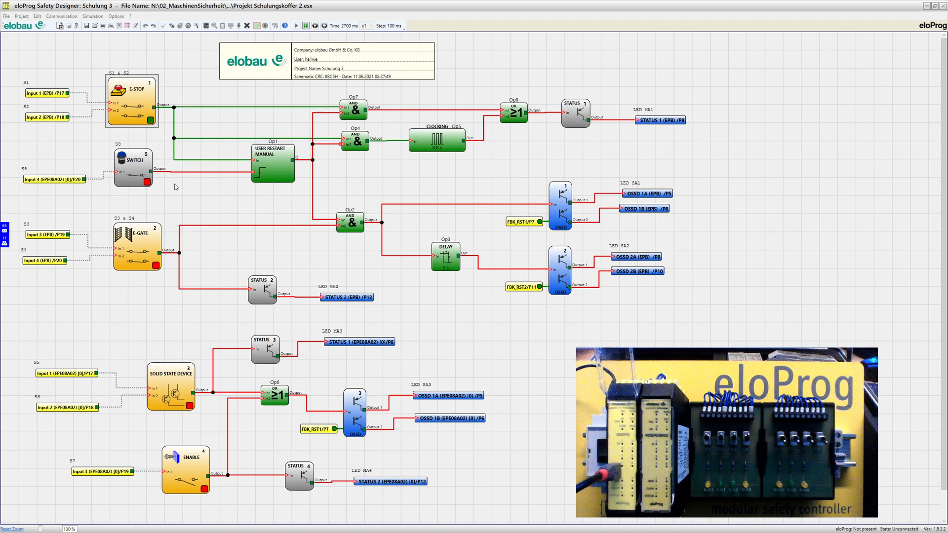
left_click(147, 182)
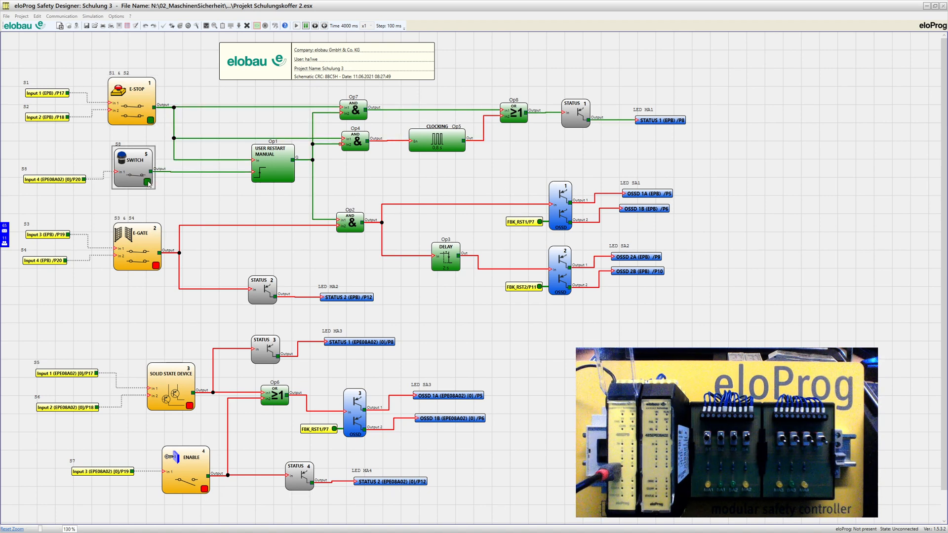
left_click(148, 183)
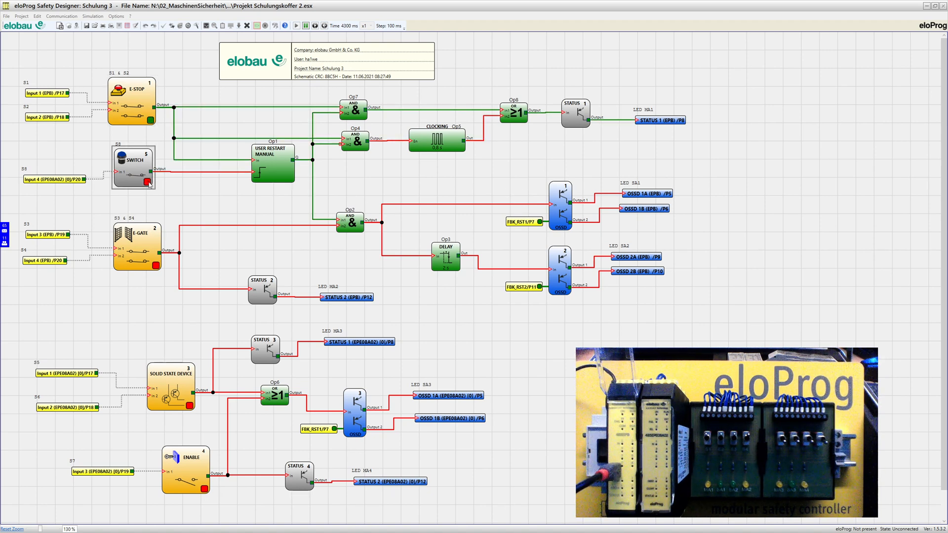
left_click(156, 267)
left_click(156, 266)
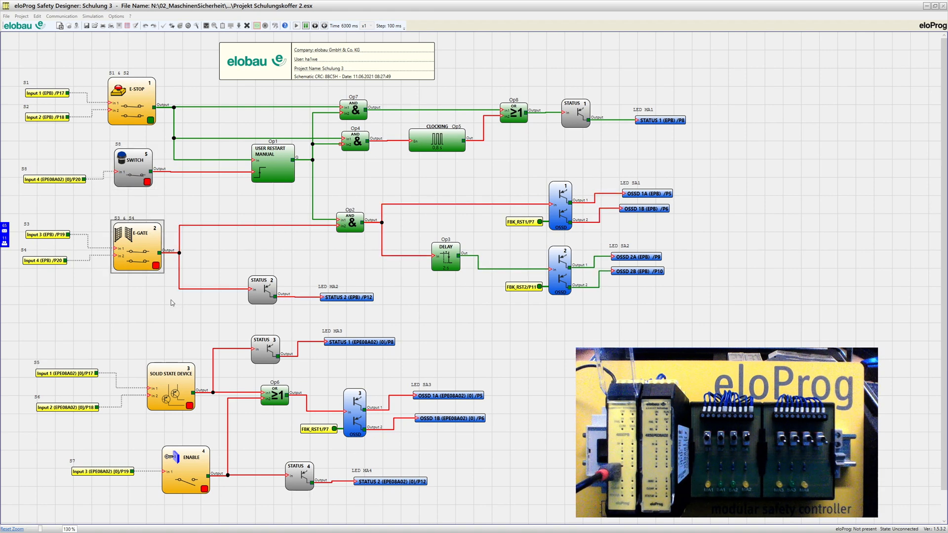
left_click(189, 406)
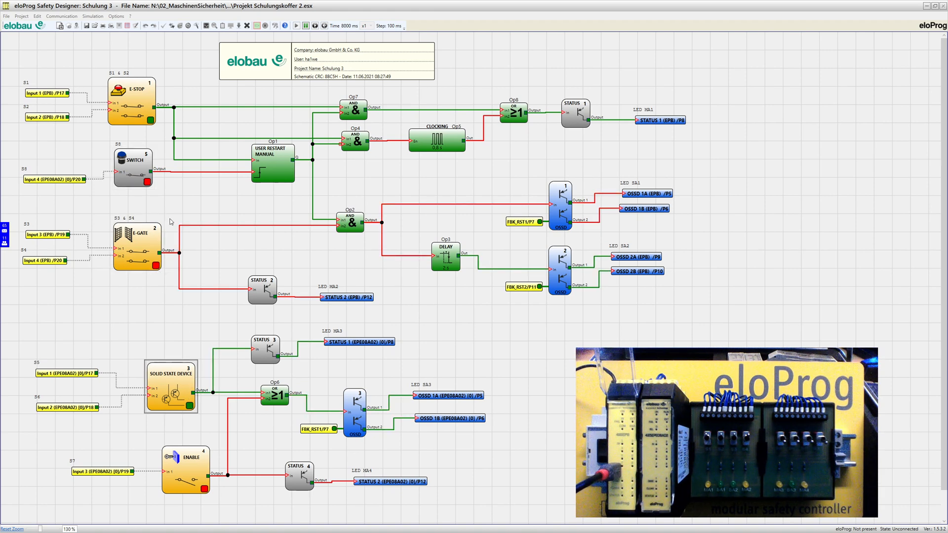
Toggle SWITCH, turn E-STOP off, E-GATE on, SOLID STATE DEVICE off, then pause and exit simulation
left_click(148, 181)
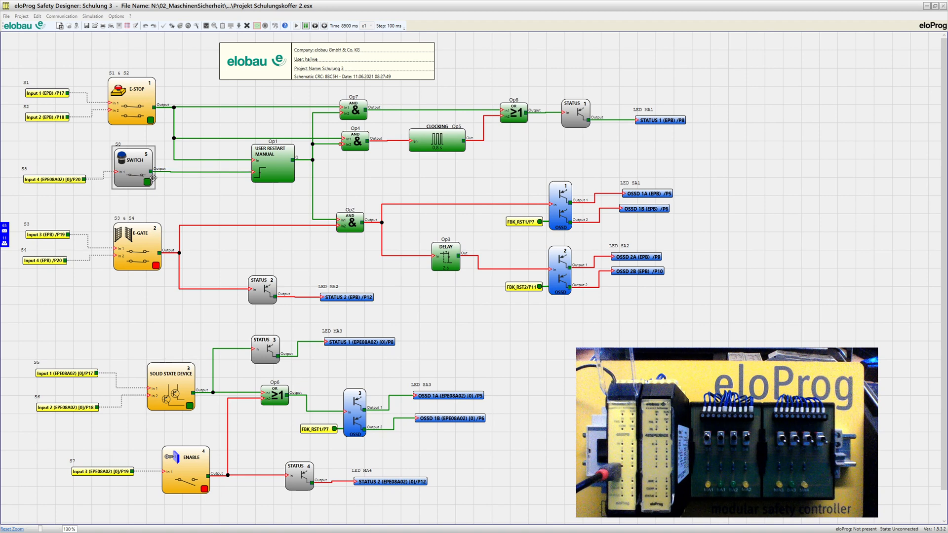
left_click(151, 120)
left_click(149, 181)
left_click(156, 266)
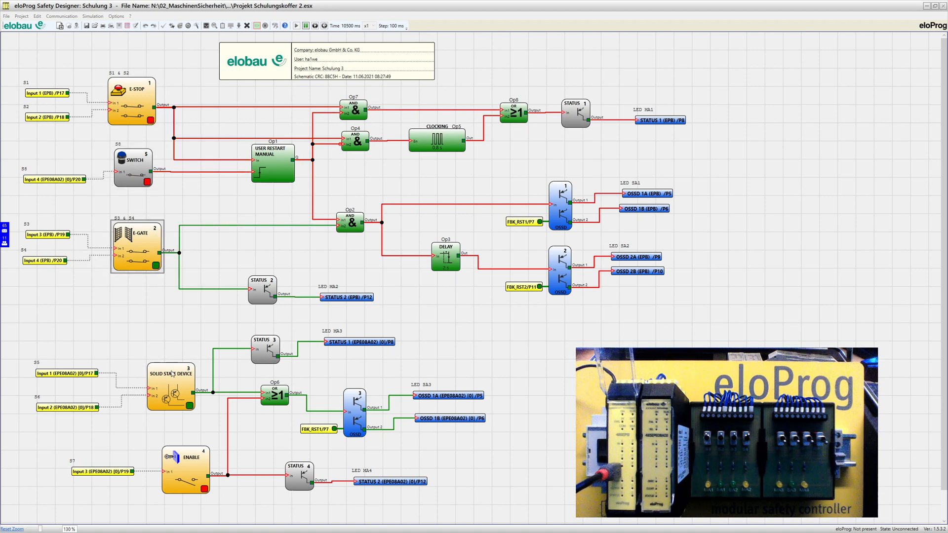
left_click(190, 406)
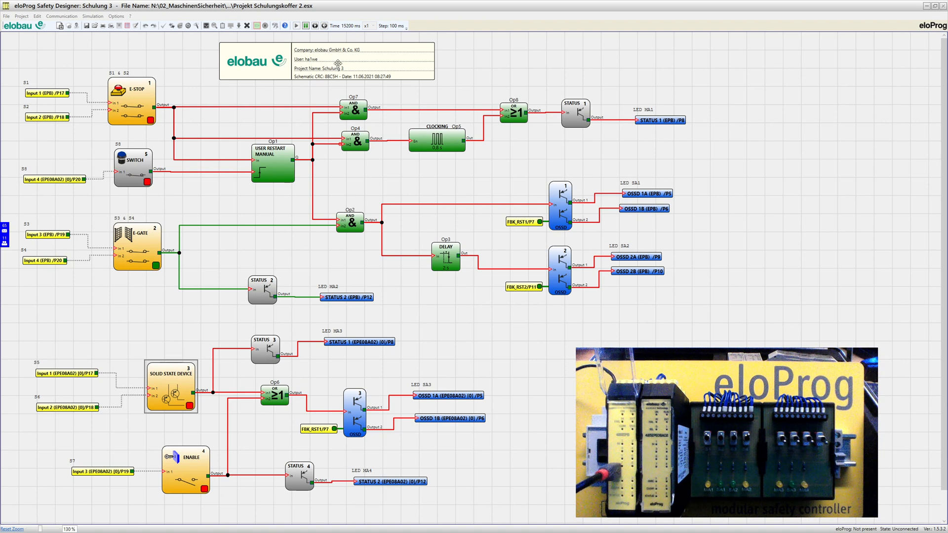
left_click(306, 26)
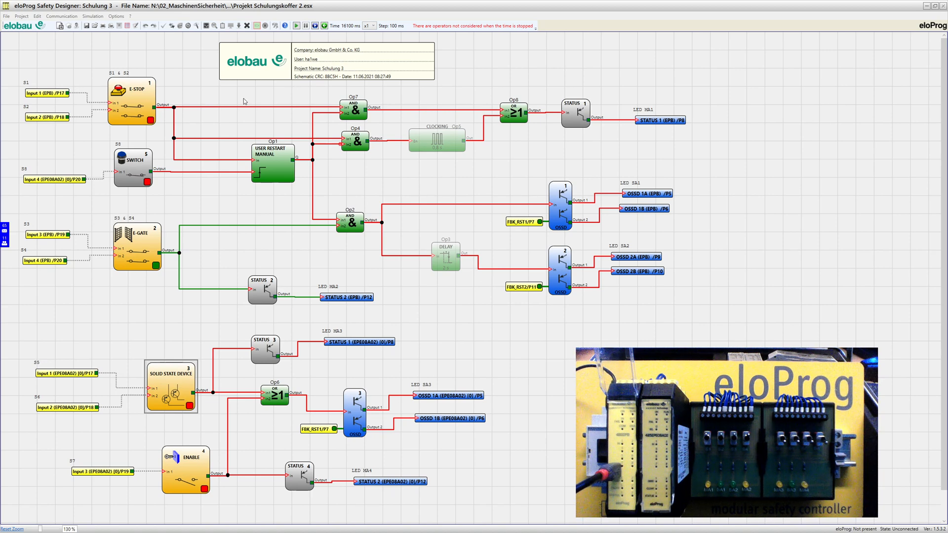
left_click(257, 26)
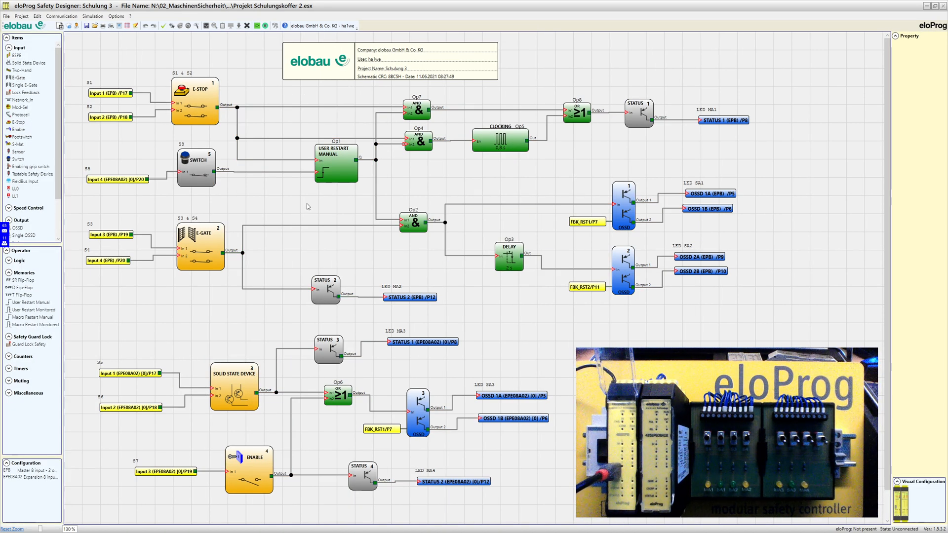